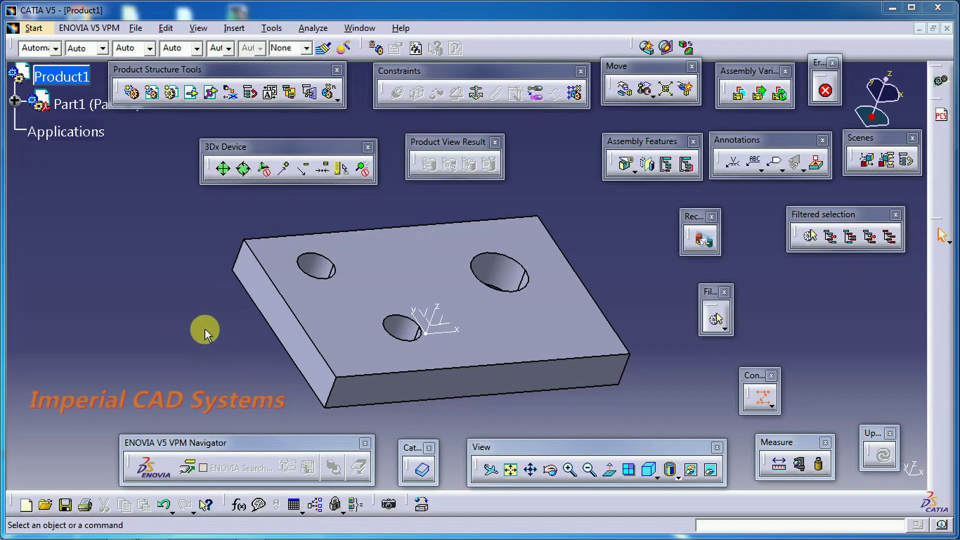
# Step: Orbit the three-hole plate to view it from another angle
pyautogui.moveTo(272, 295); pyautogui.dragTo(452, 346, button='middle')
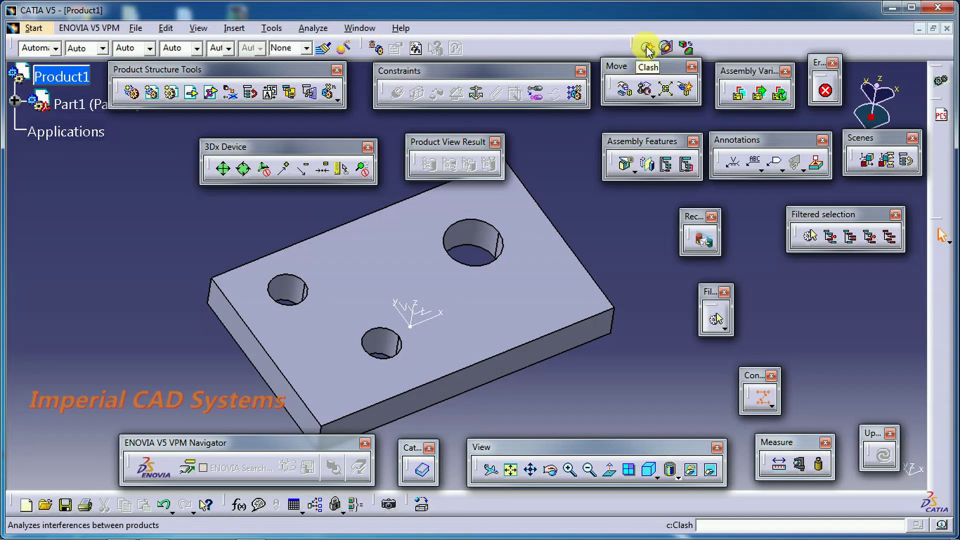
# Step: Float the Space Analysis toolbar, open and cancel Check Clash, then orbit the plate to its other side
pyautogui.moveTo(637, 48); pyautogui.dragTo(623, 223)
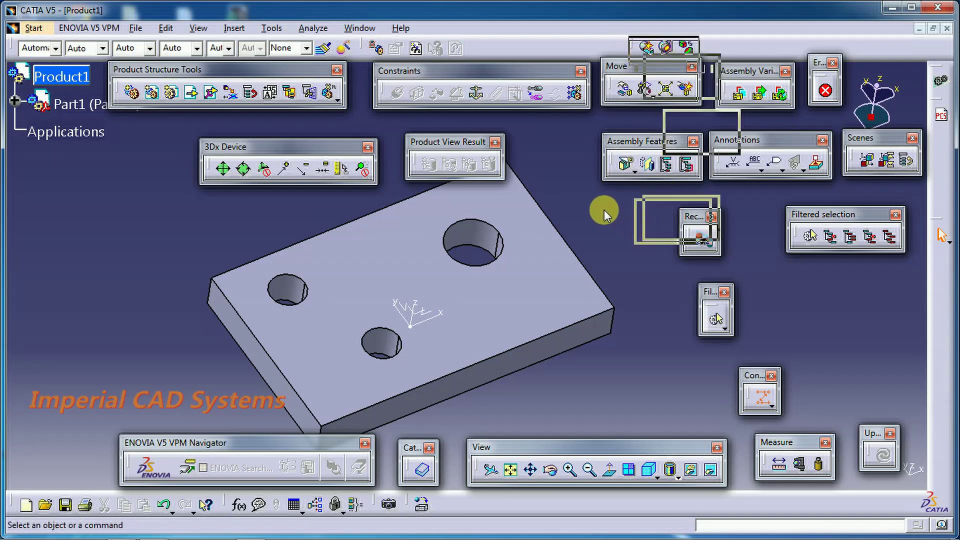
pyautogui.moveTo(604, 210); pyautogui.dragTo(609, 207)
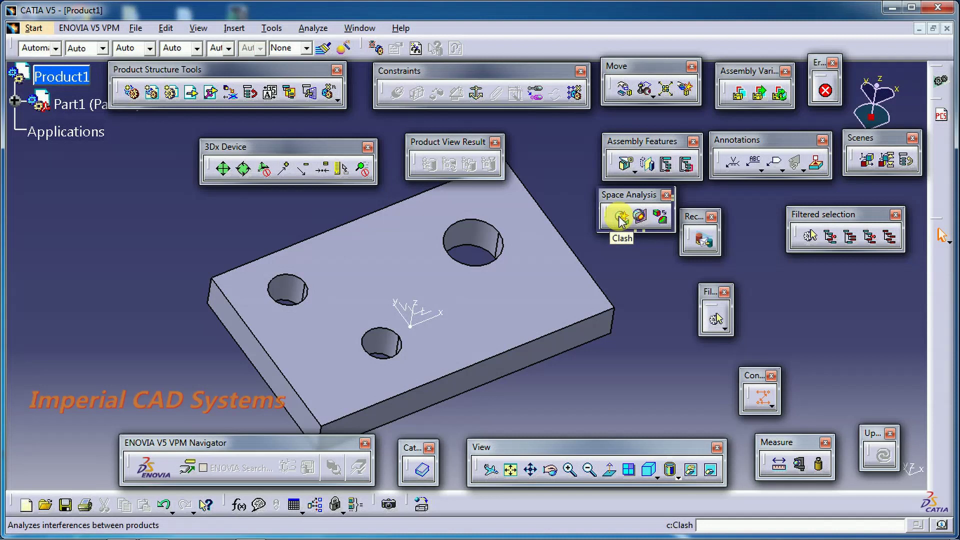
pyautogui.click(621, 218)
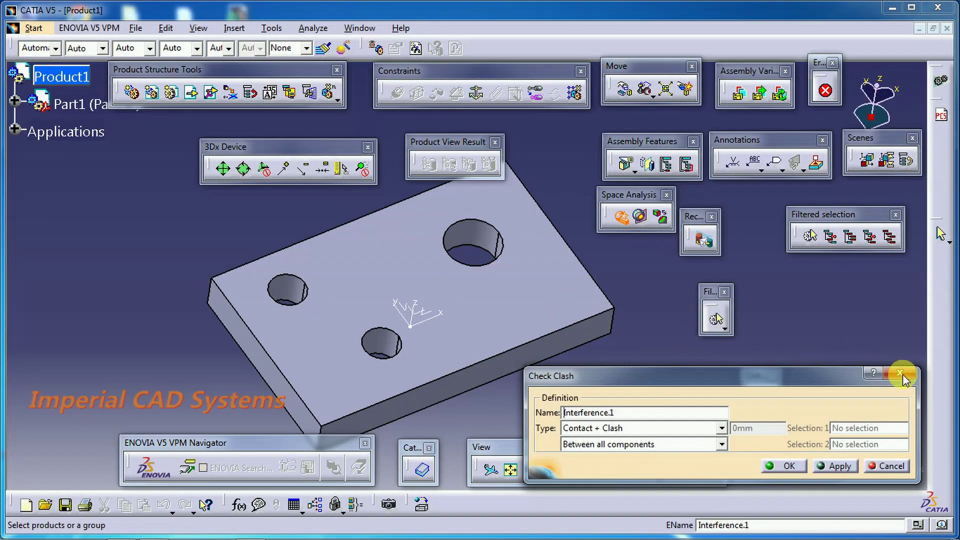
pyautogui.click(900, 373)
pyautogui.moveTo(295, 298)
pyautogui.mouseDown(button='middle')
pyautogui.moveTo(275, 300)
pyautogui.moveTo(450, 349)
pyautogui.moveTo(401, 349)
pyautogui.moveTo(445, 341)
pyautogui.moveTo(412, 302)
pyautogui.moveTo(627, 338)
pyautogui.mouseUp(button='middle')
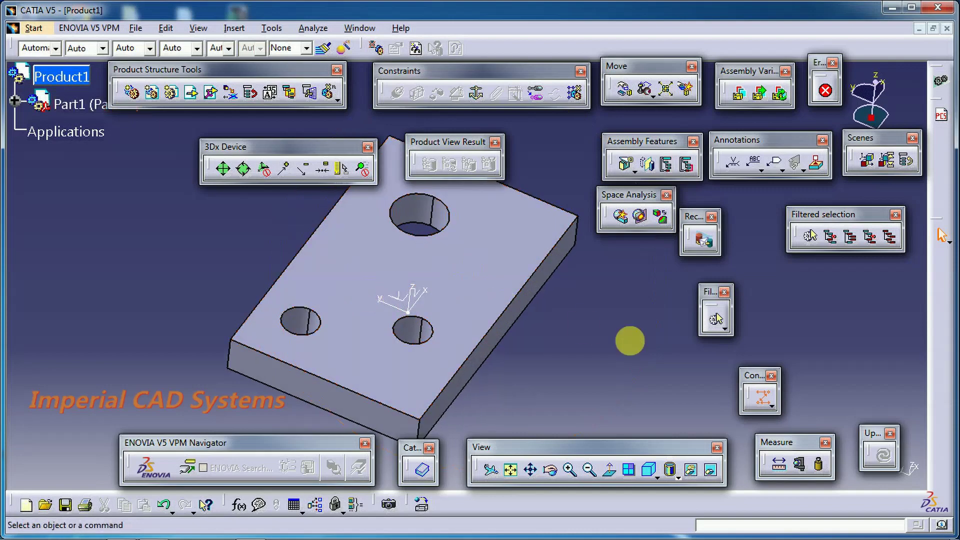
pyautogui.click(798, 464)
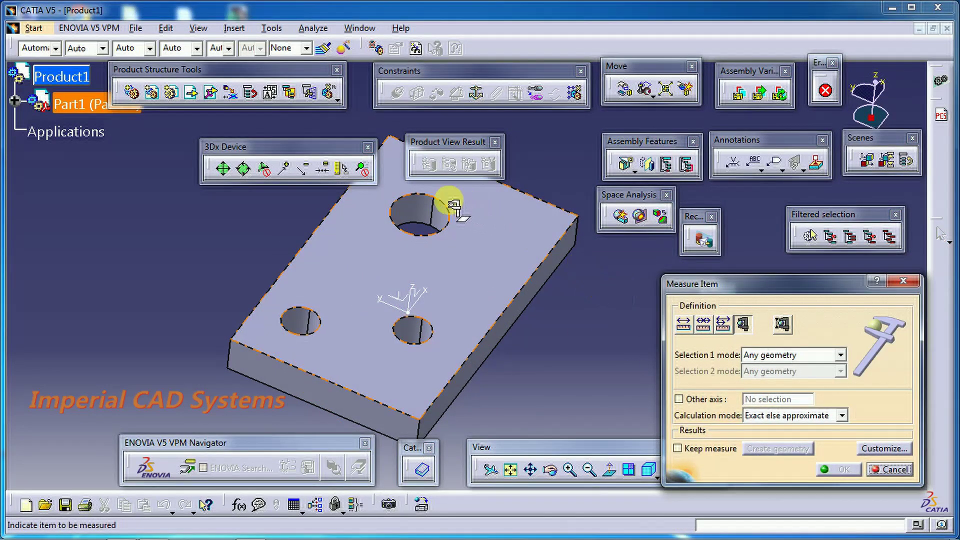
pyautogui.click(444, 207)
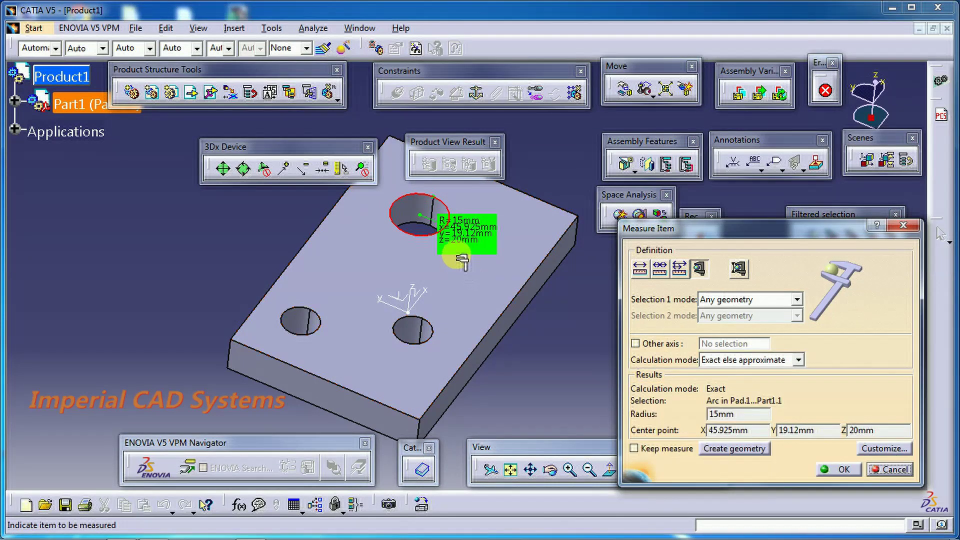
pyautogui.click(316, 315)
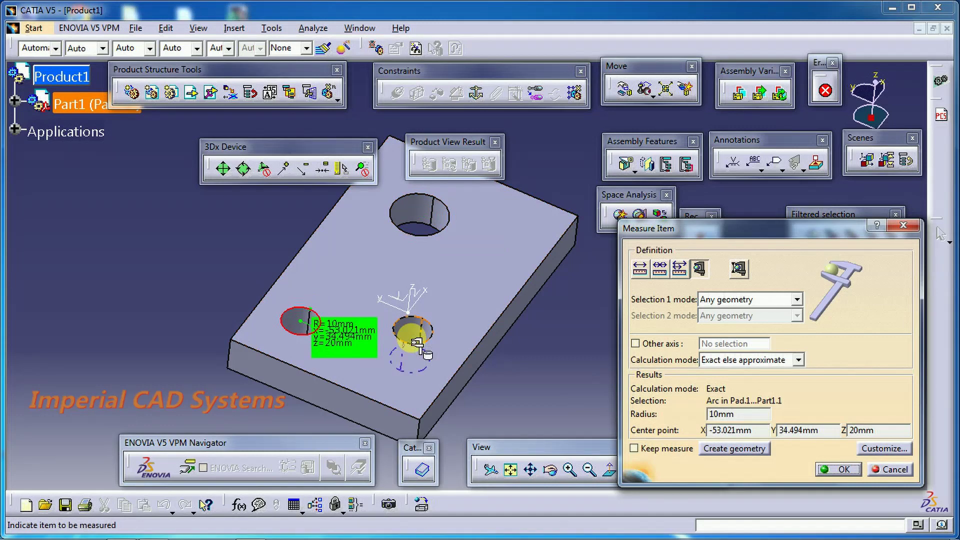
pyautogui.click(414, 328)
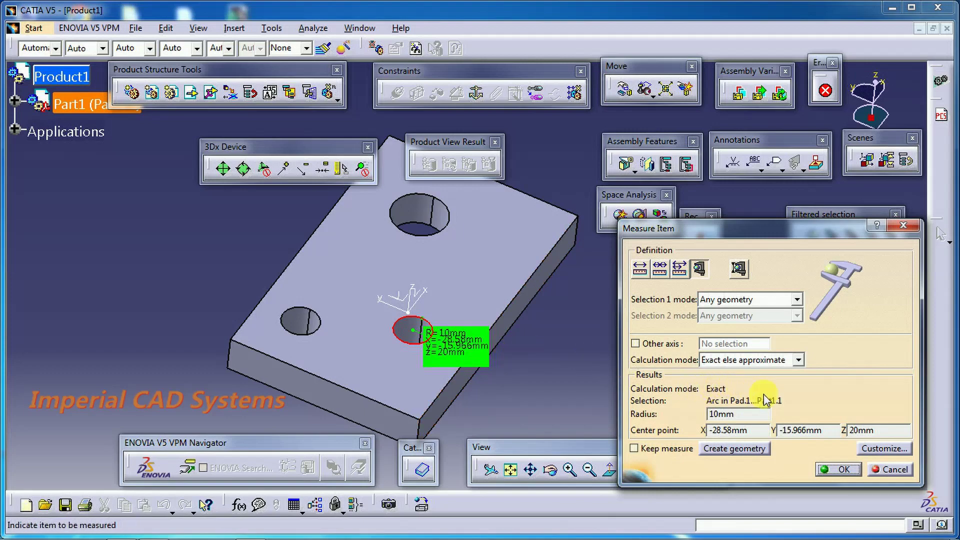
pyautogui.click(843, 469)
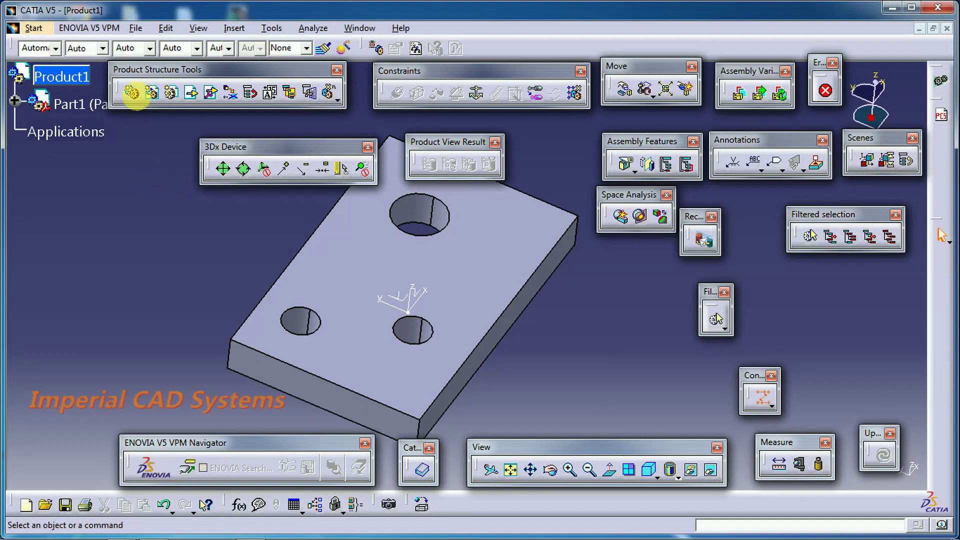
# Step: Create a new Part document named Part2 and make PartBody the in-work object
pyautogui.click(136, 28)
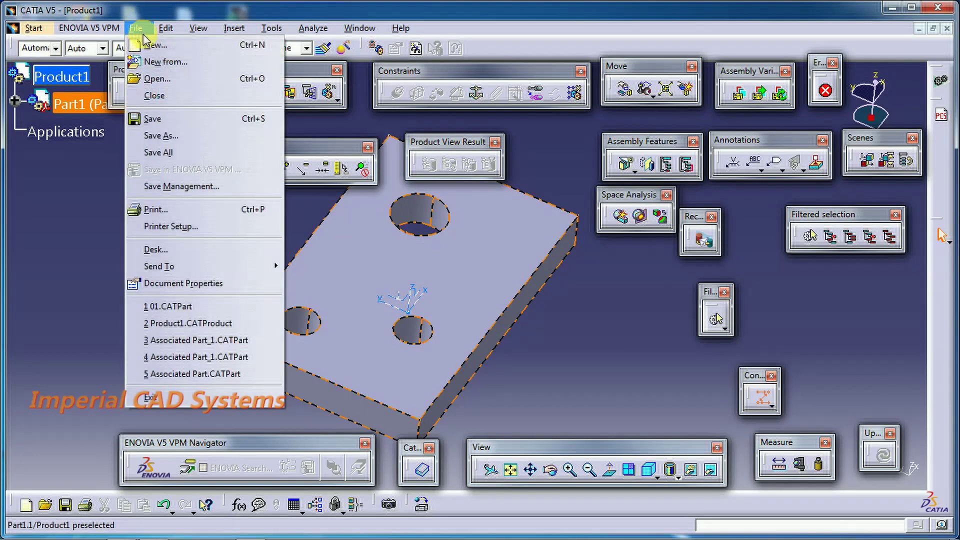
pyautogui.click(150, 46)
pyautogui.scroll(-2, 639, 241)
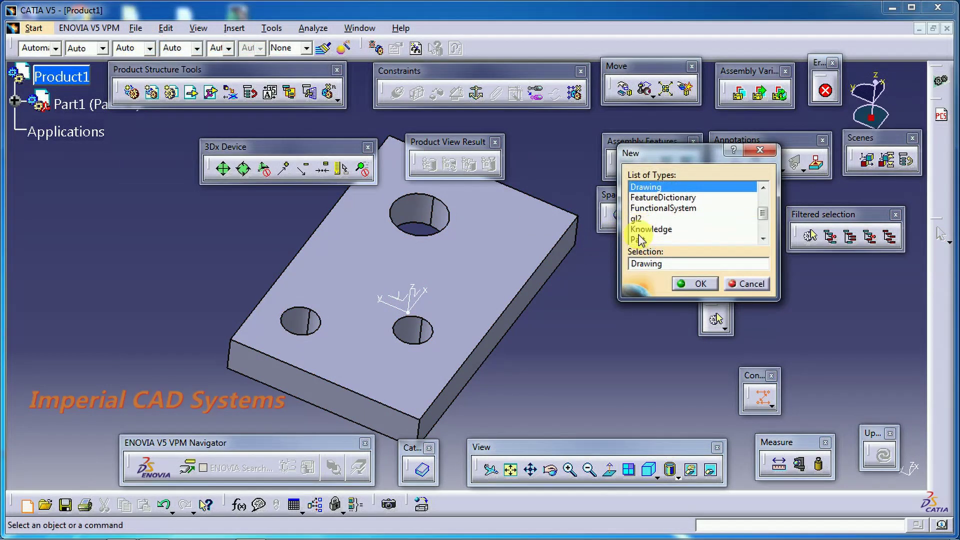
pyautogui.scroll(-2, 644, 240)
pyautogui.click(690, 282)
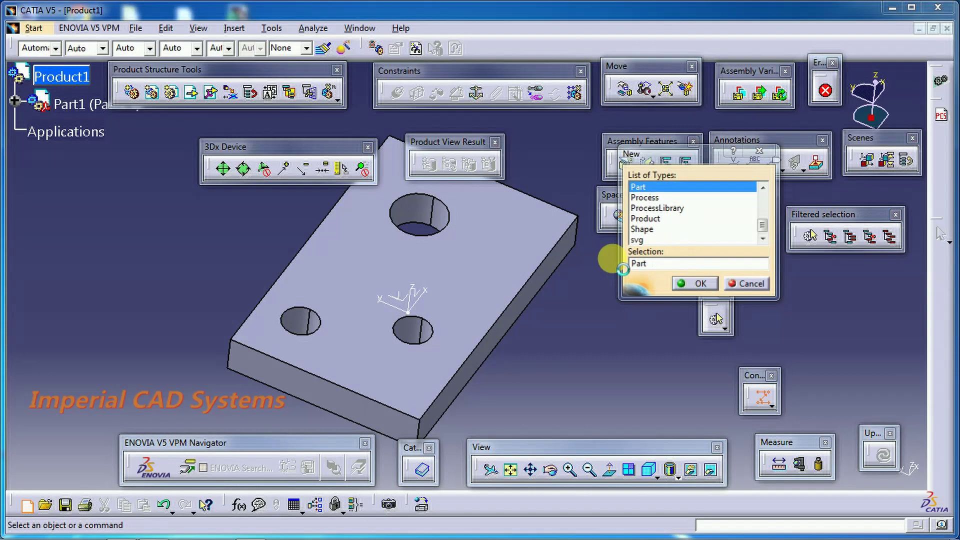
pyautogui.click(698, 303)
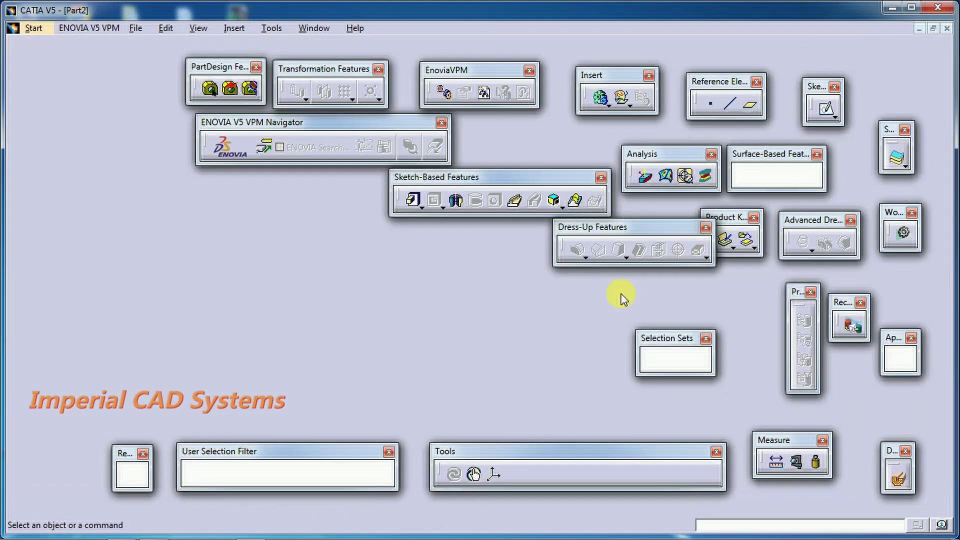
pyautogui.rightClick(101, 243)
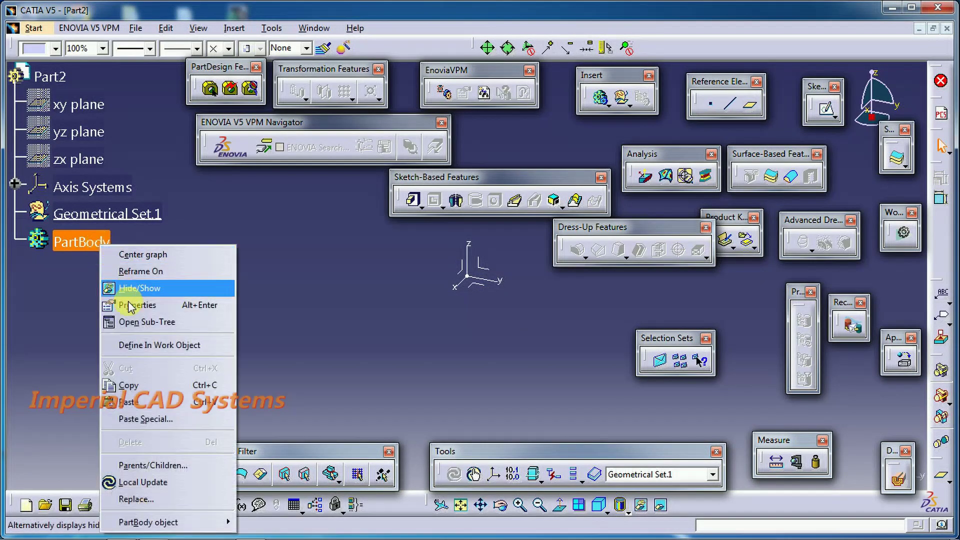
pyautogui.click(142, 344)
# Step: Start a sketch on the xy plane and draw a circle centred at the origin
pyautogui.click(473, 280)
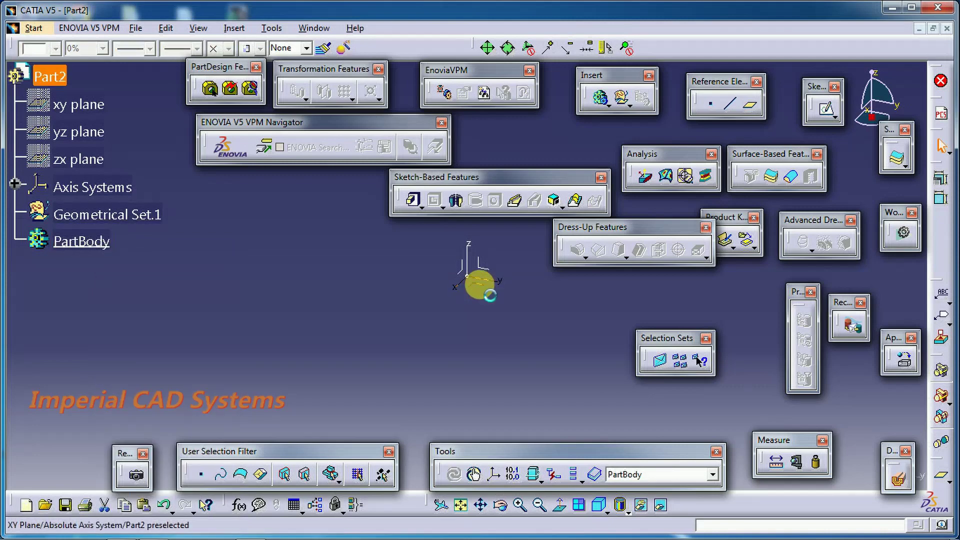
pyautogui.click(824, 111)
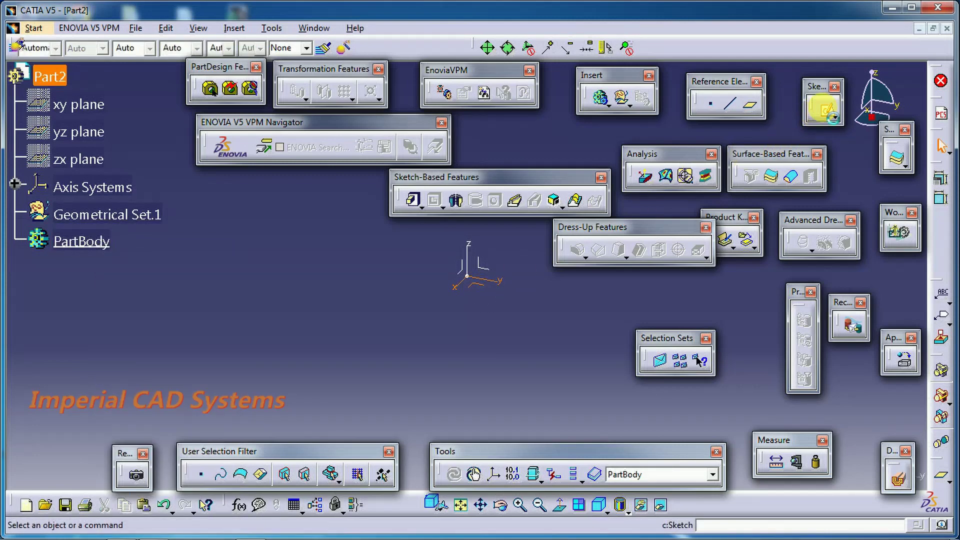
pyautogui.click(368, 111)
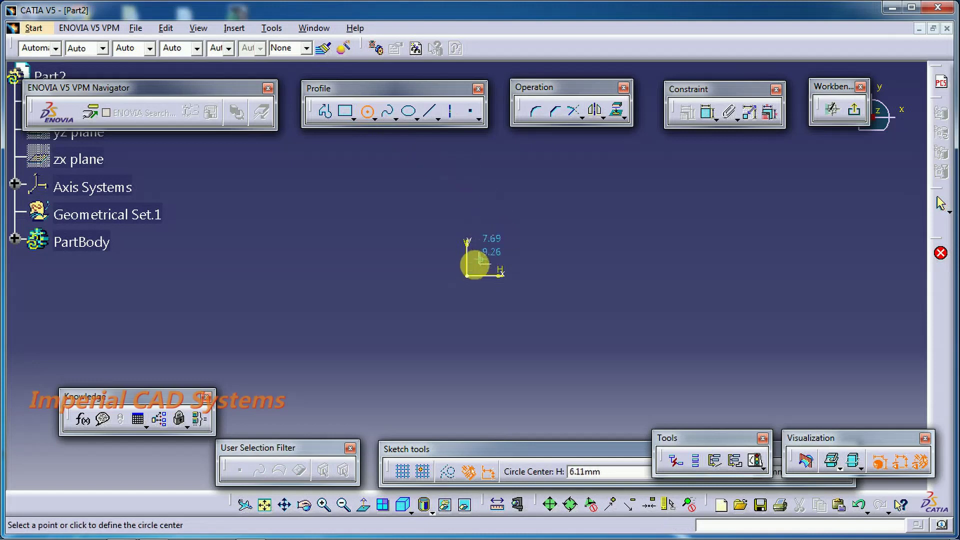
pyautogui.click(467, 276)
pyautogui.click(486, 297)
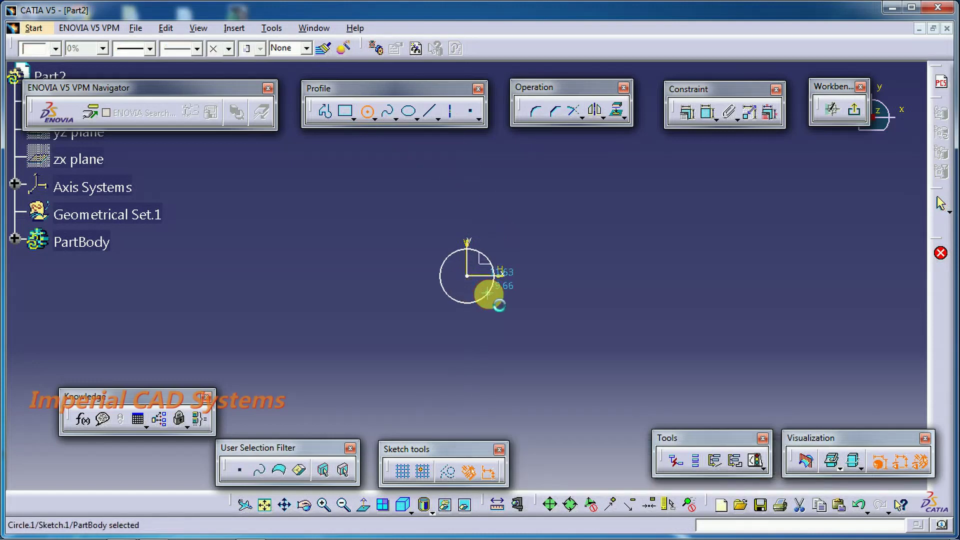
# Step: Constrain the circle to 30 mm diameter and exit the sketch
pyautogui.click(707, 111)
pyautogui.click(528, 208)
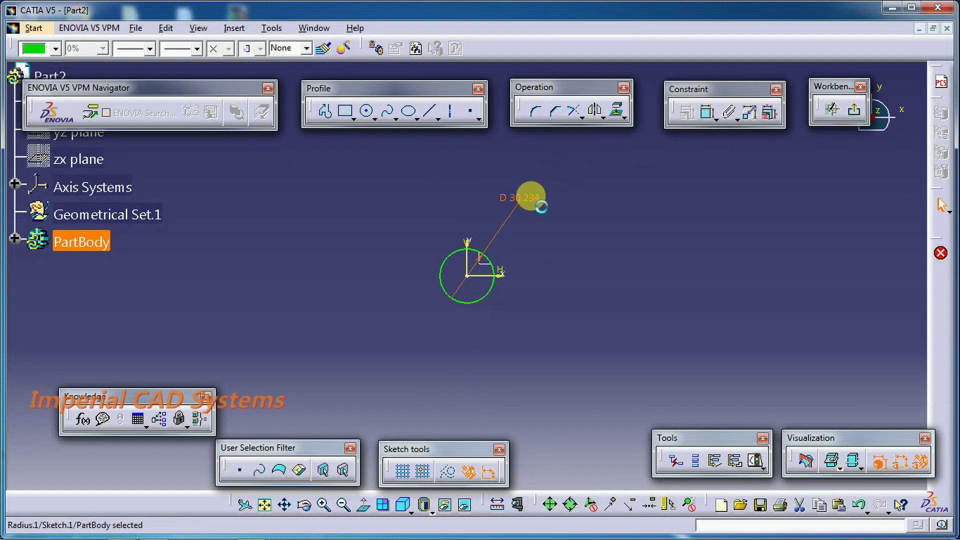
pyautogui.doubleClick(531, 199)
pyautogui.write('30')
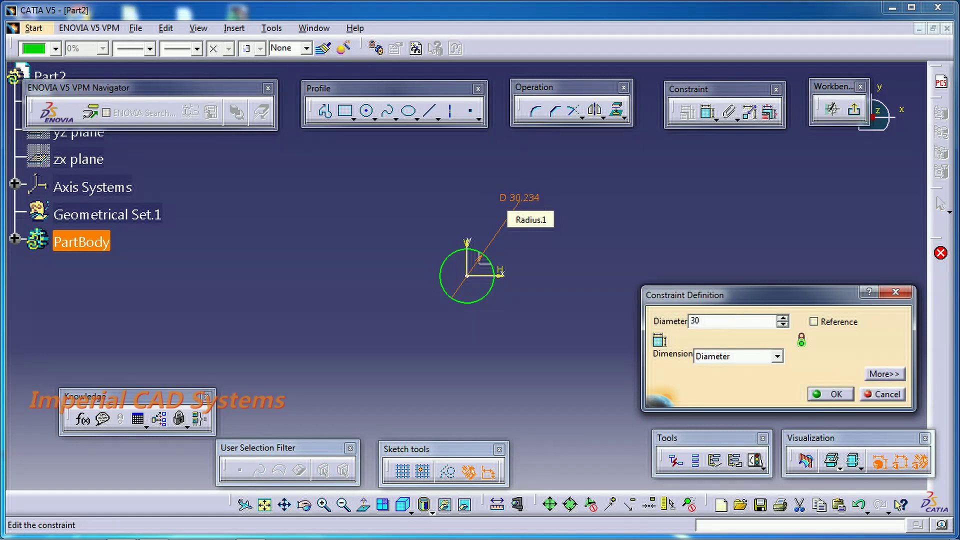
pyautogui.press('Return')
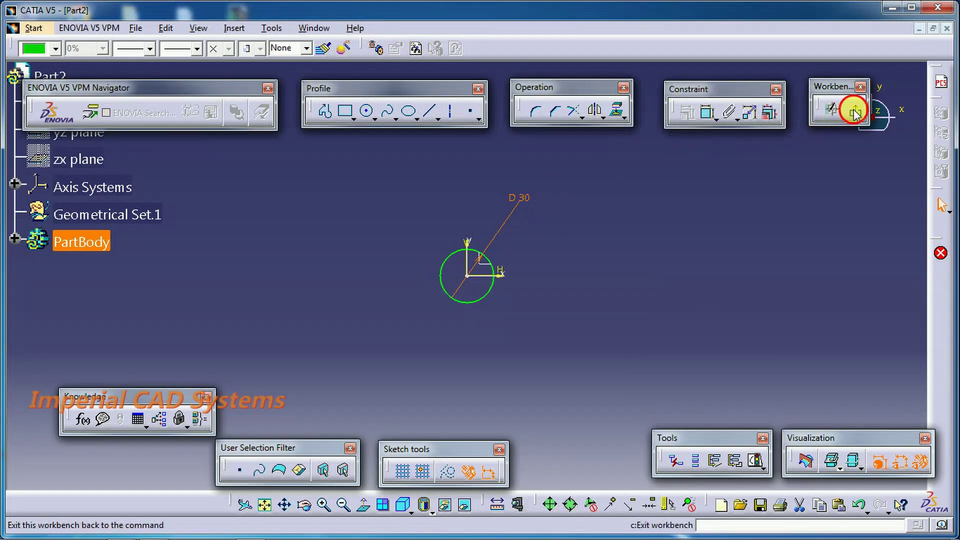
pyautogui.click(855, 112)
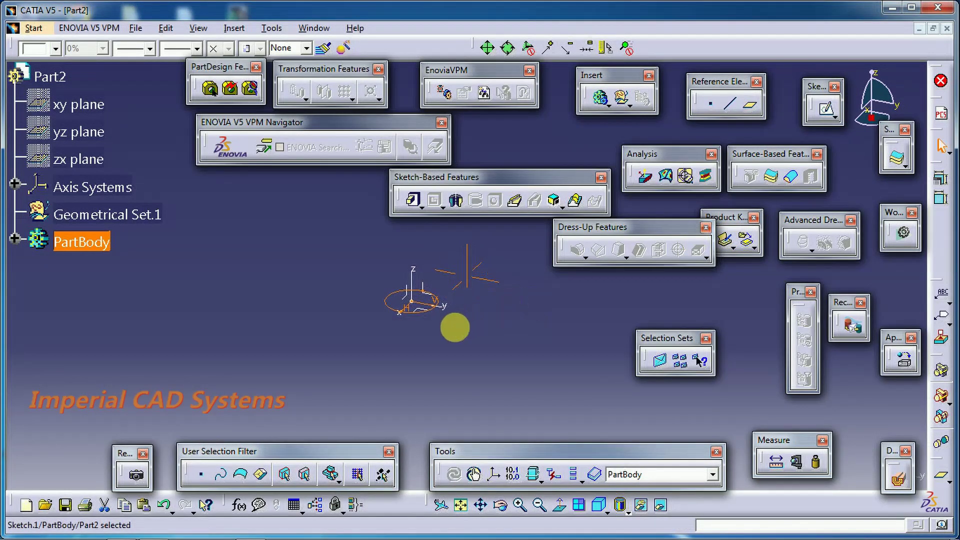
# Step: Pad the circle into a 40 mm cylinder with mirrored extent
pyautogui.click(413, 200)
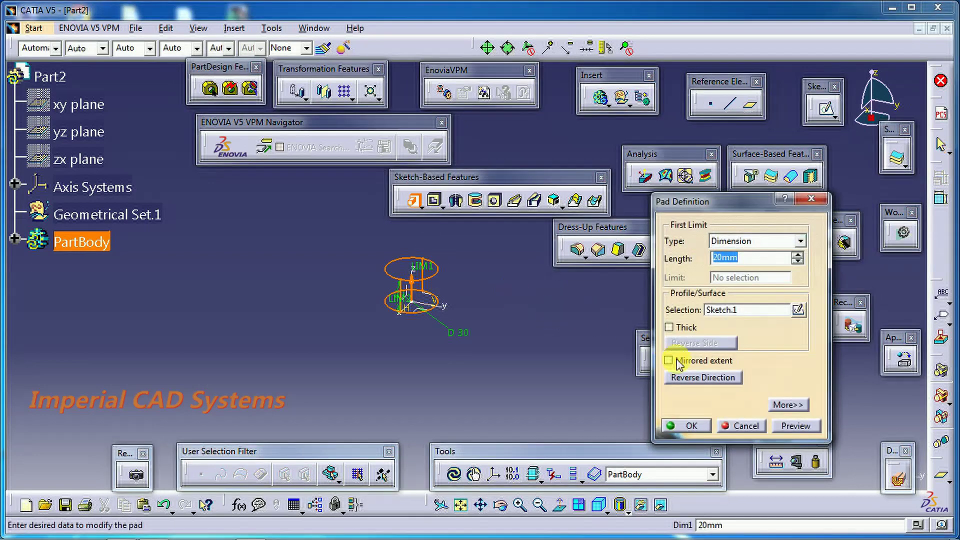
pyautogui.click(677, 360)
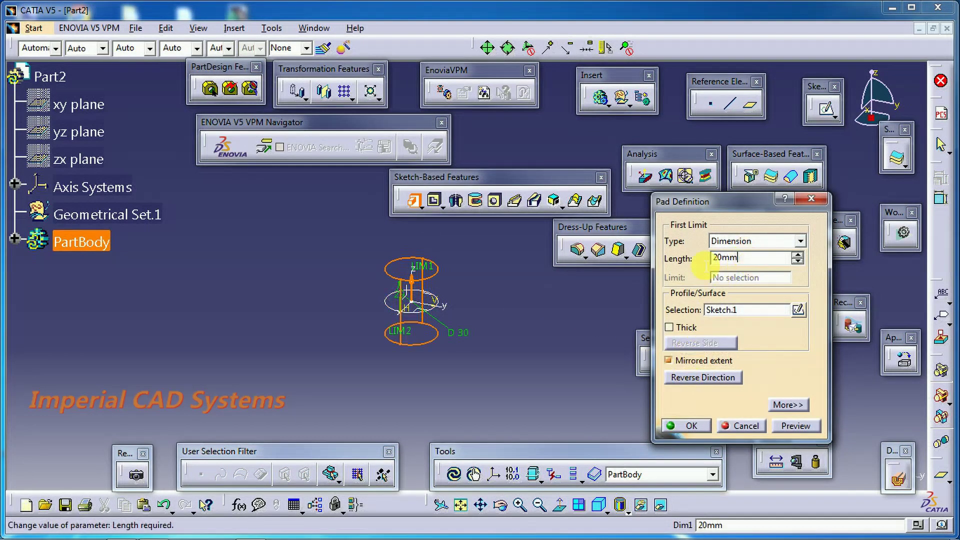
pyautogui.doubleClick(697, 258)
pyautogui.write('40')
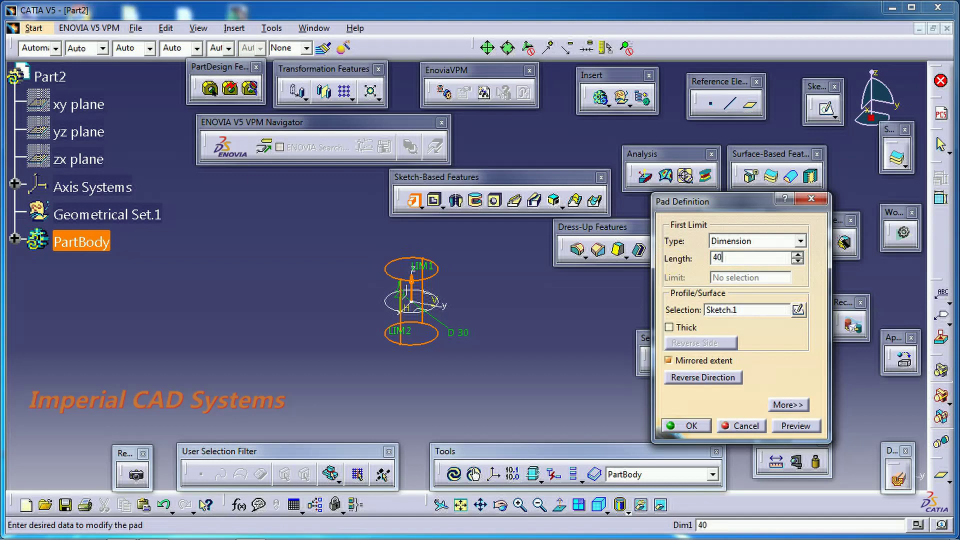
pyautogui.press('Return')
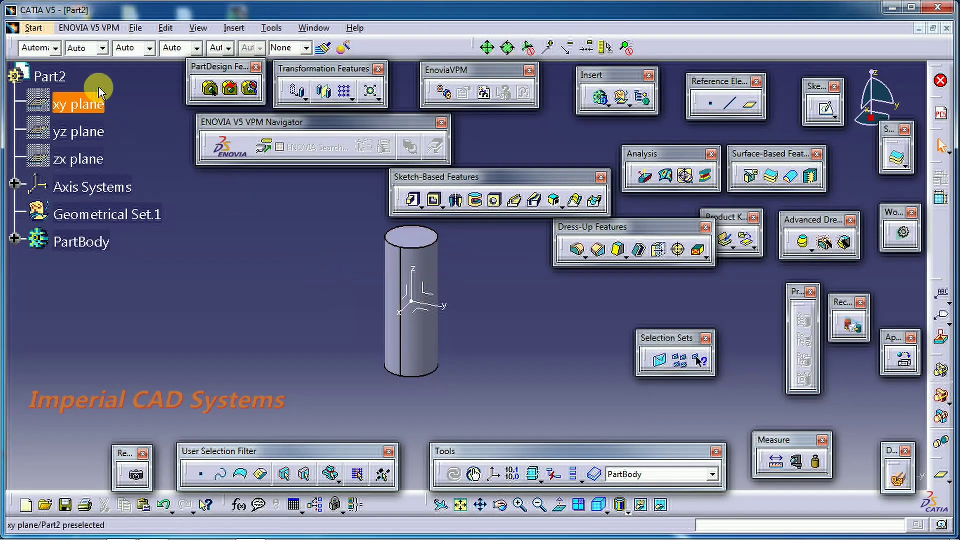
# Step: Save the cylinder part to the Desktop as '30 dia.CATPart' via Save As
pyautogui.click(134, 30)
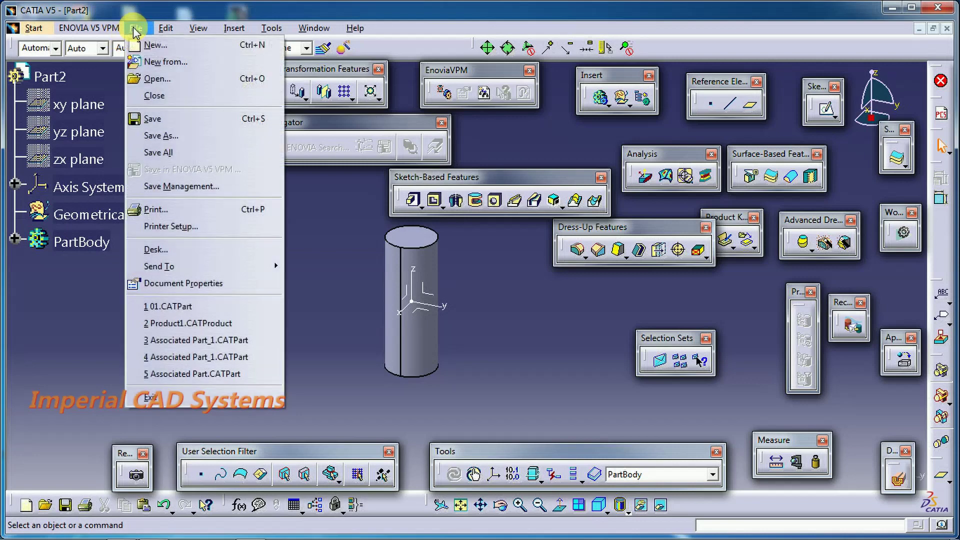
pyautogui.click(152, 120)
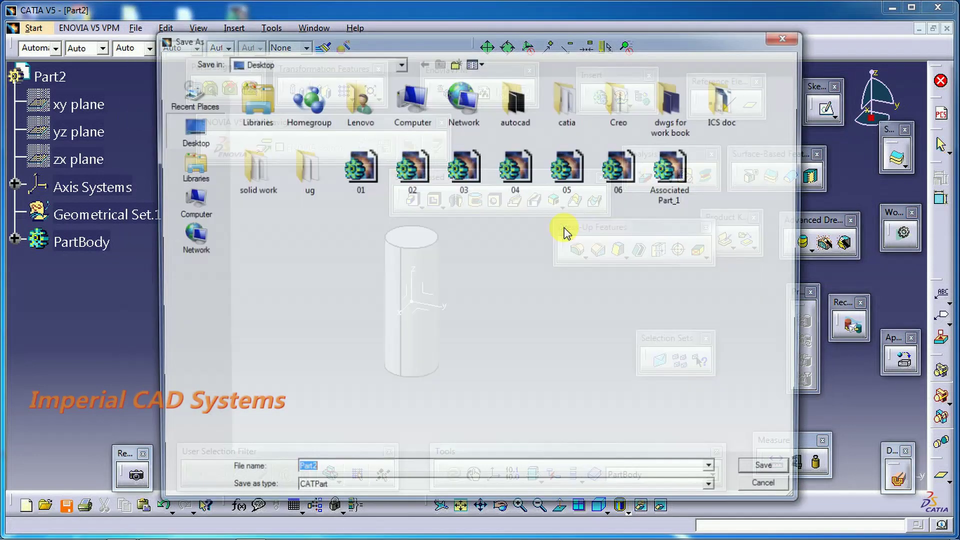
pyautogui.click(190, 202)
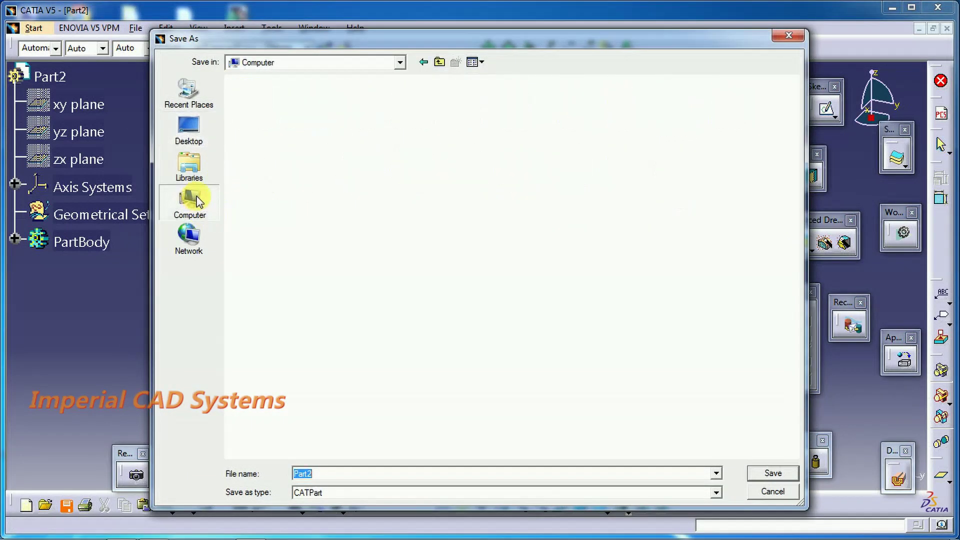
pyautogui.click(193, 127)
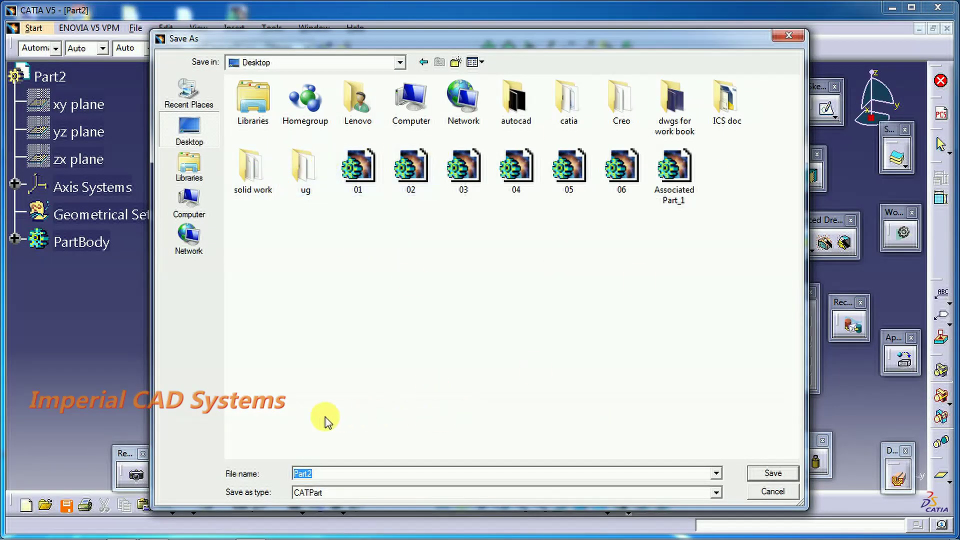
pyautogui.write('30 dia')
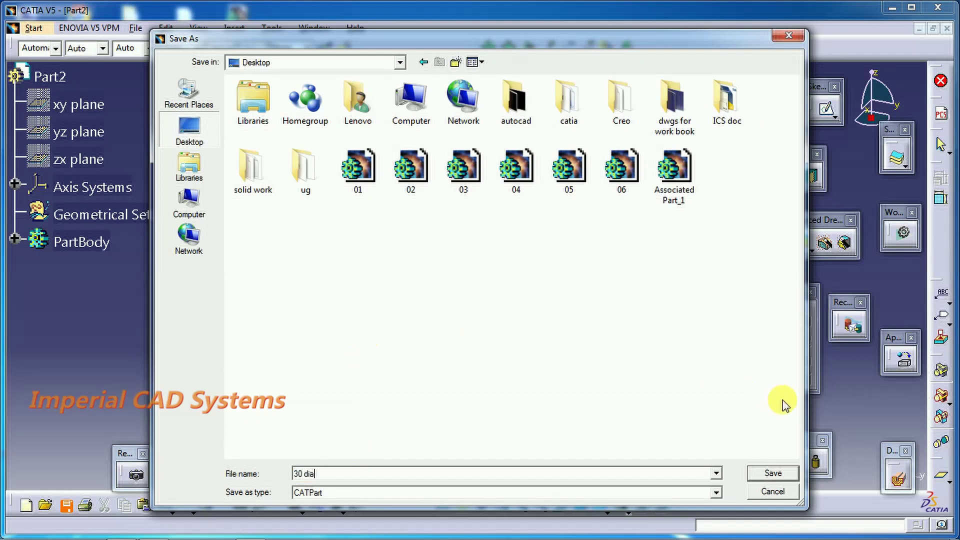
pyautogui.click(772, 473)
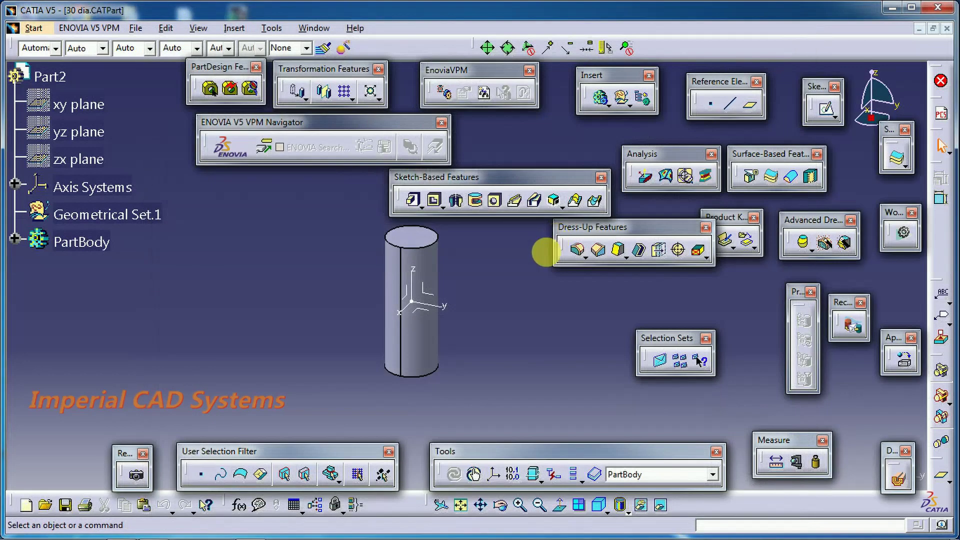
# Step: Close 30 dia, create a new Part2 and make PartBody the in-work object
pyautogui.click(139, 28)
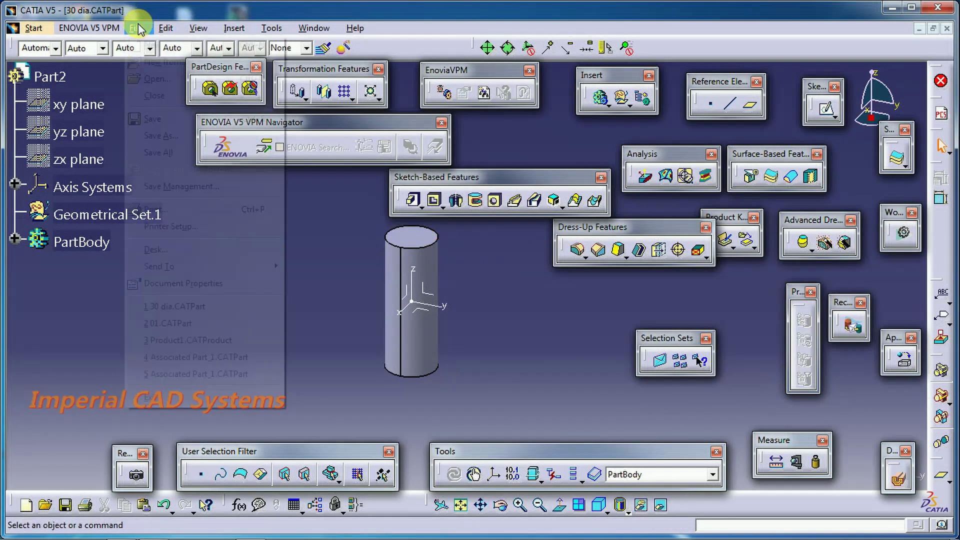
pyautogui.click(152, 95)
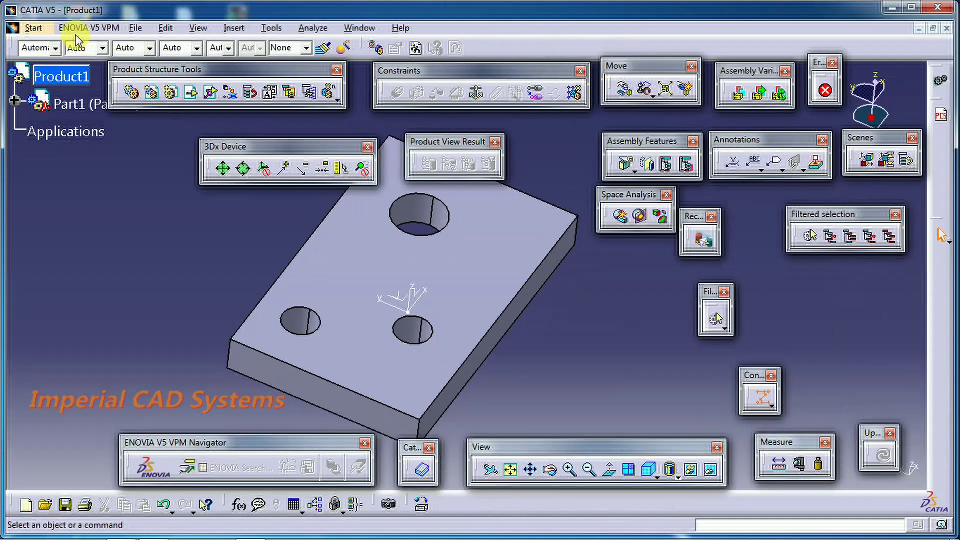
pyautogui.click(131, 30)
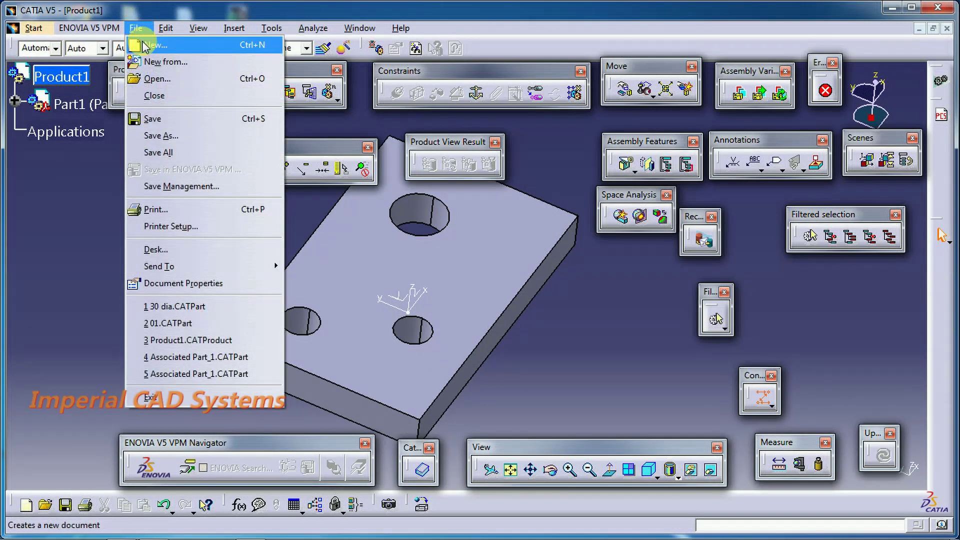
pyautogui.click(145, 47)
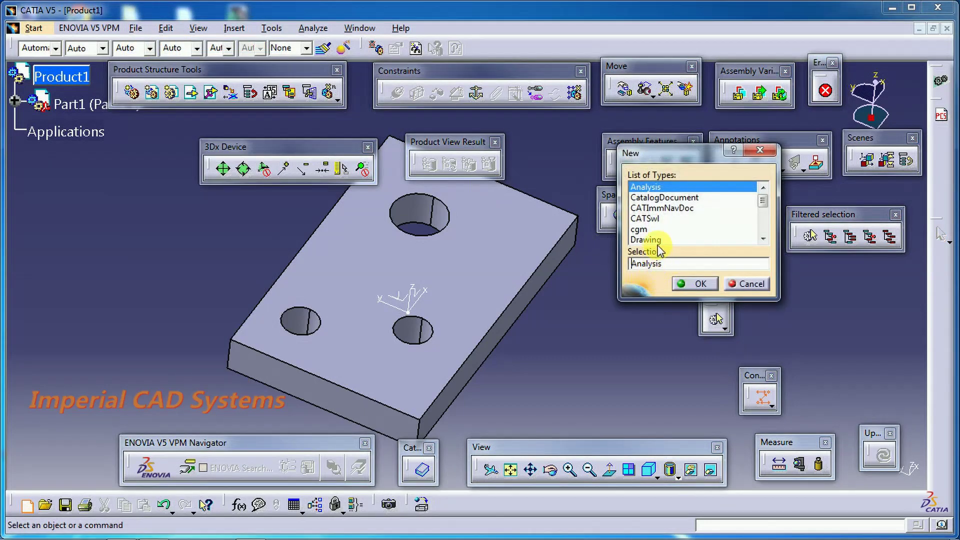
pyautogui.scroll(-5, 656, 239)
pyautogui.write('Part')
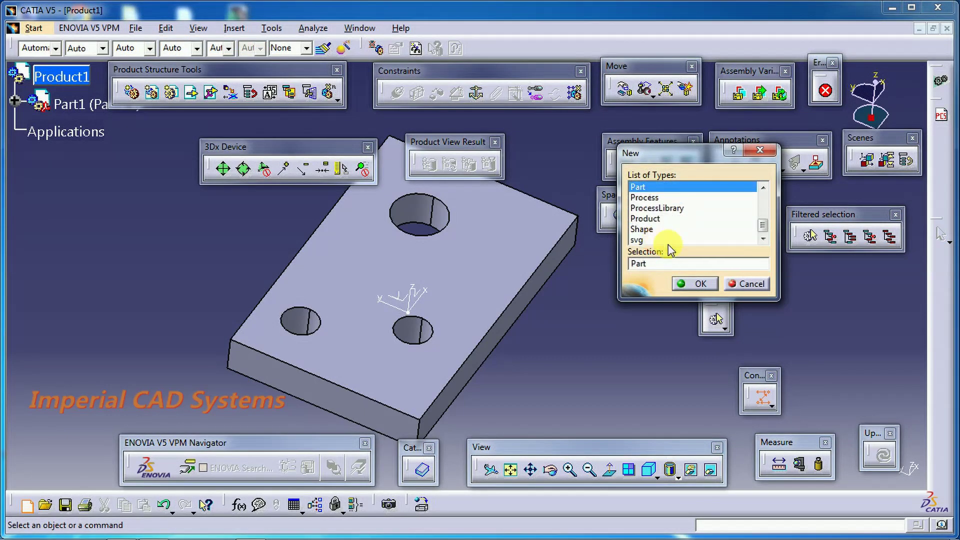
pyautogui.click(700, 283)
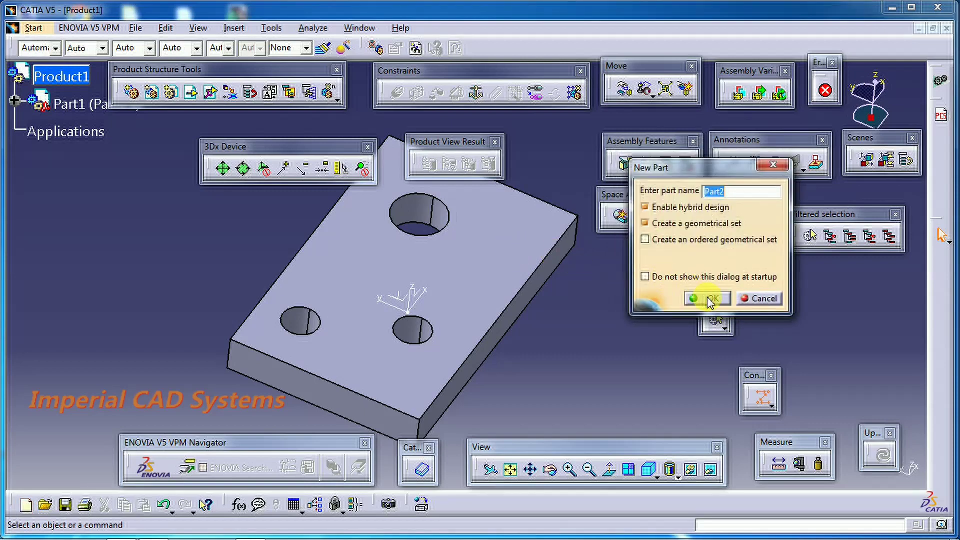
pyautogui.click(710, 300)
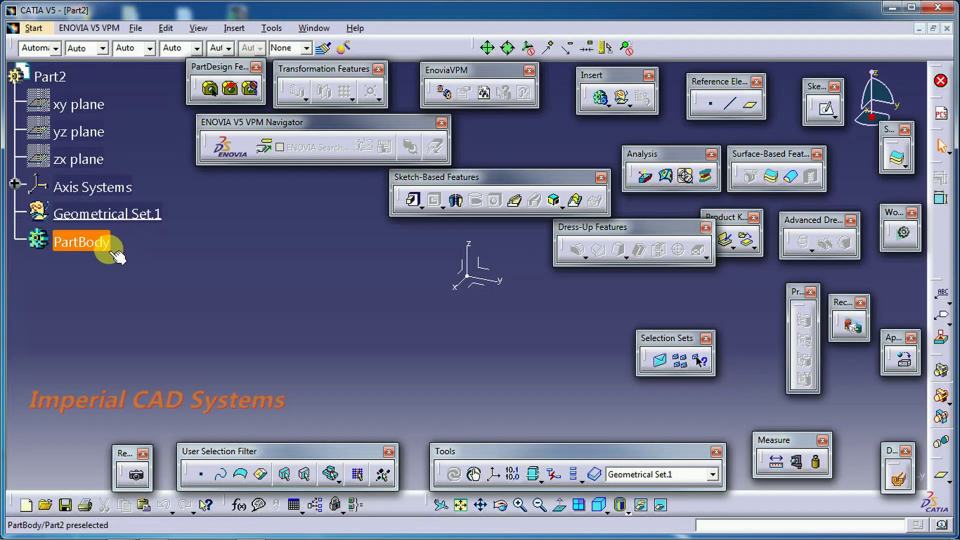
pyautogui.rightClick(100, 252)
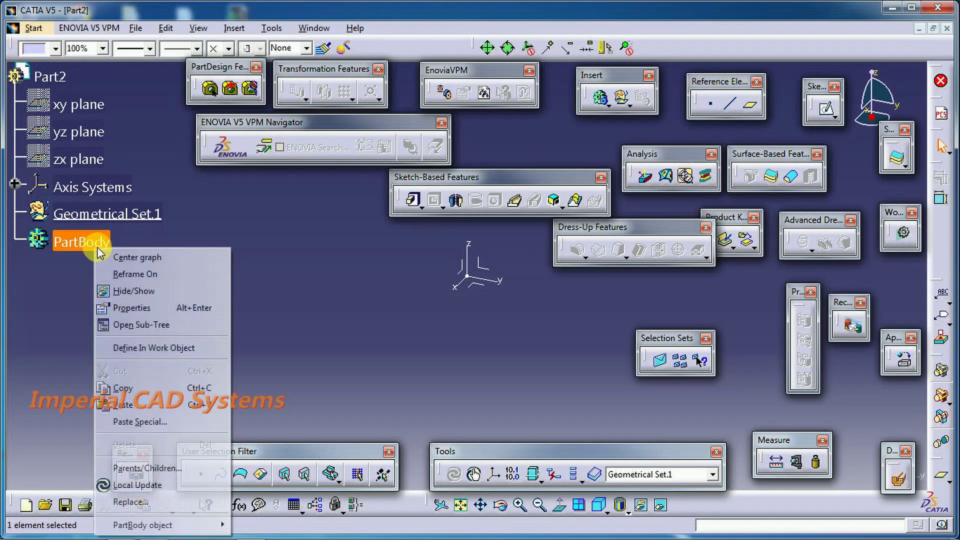
pyautogui.click(154, 348)
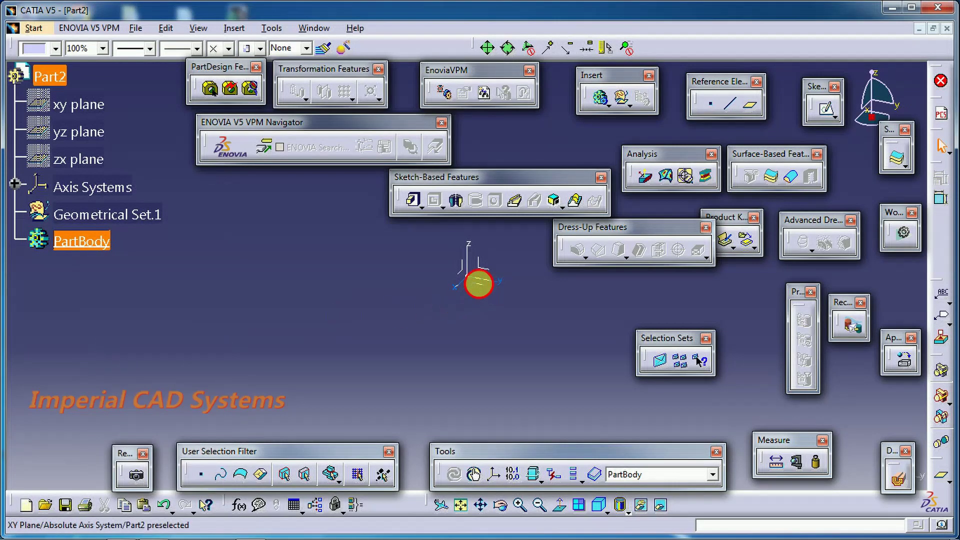
# Step: Start a sketch on the xy plane and draw a circle centred at the origin
pyautogui.click(824, 107)
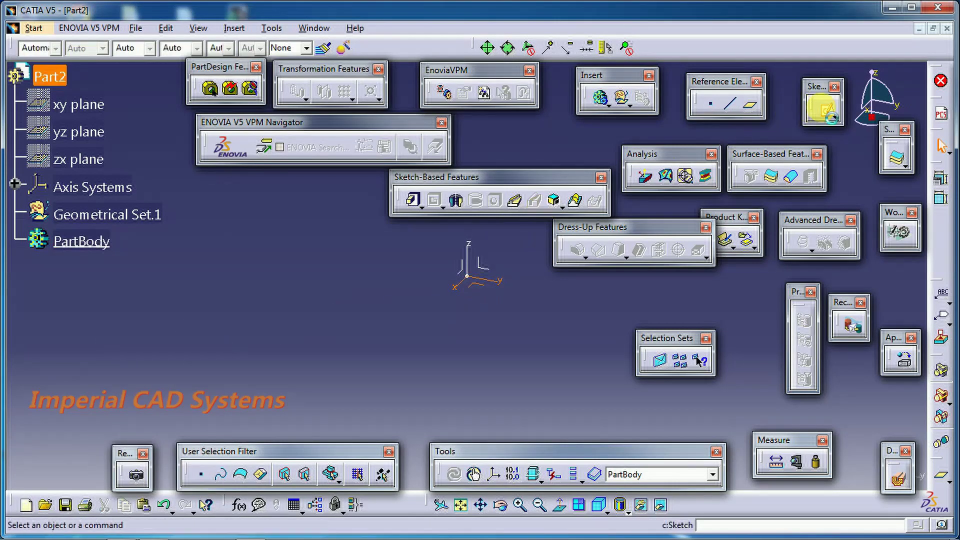
pyautogui.click(367, 111)
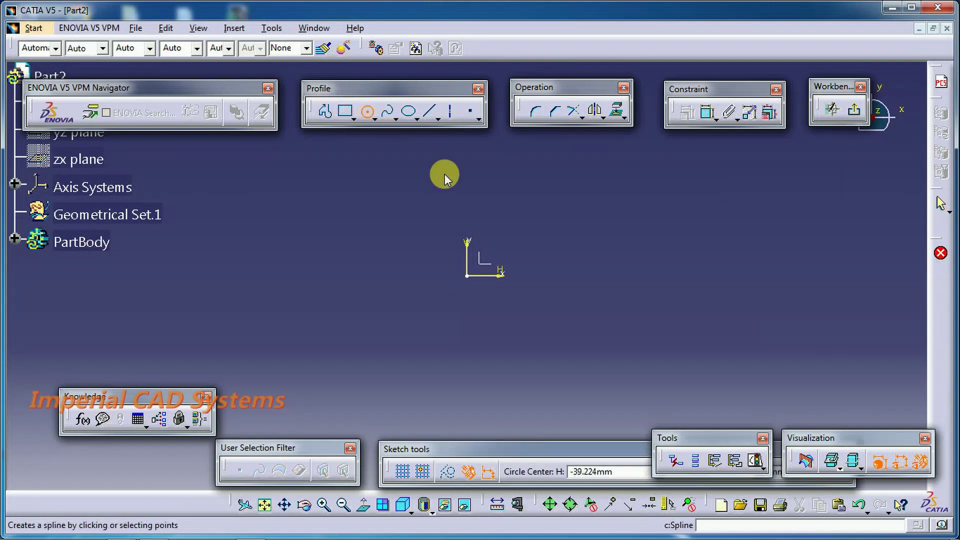
pyautogui.click(468, 276)
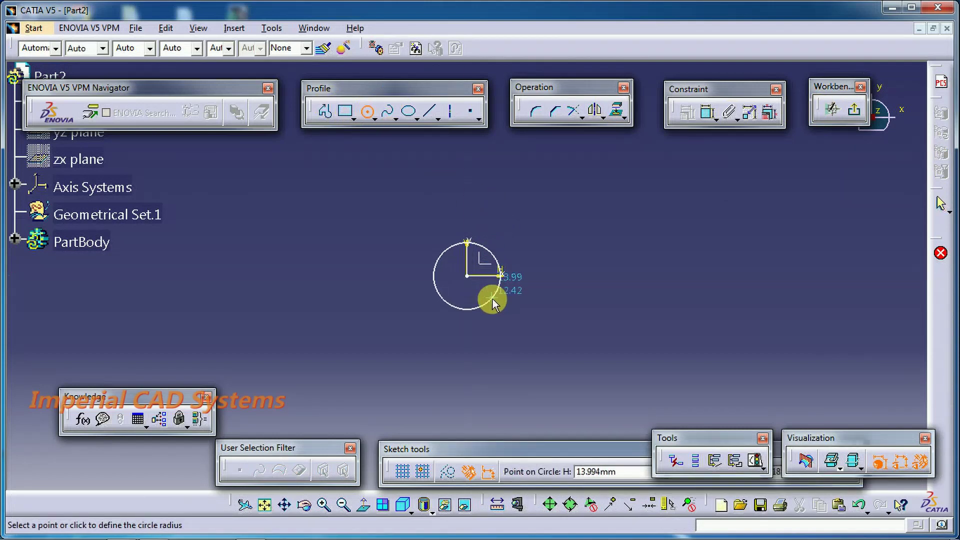
pyautogui.click(492, 302)
# Step: Constrain the circle to 15 mm diameter and exit the sketch
pyautogui.click(708, 111)
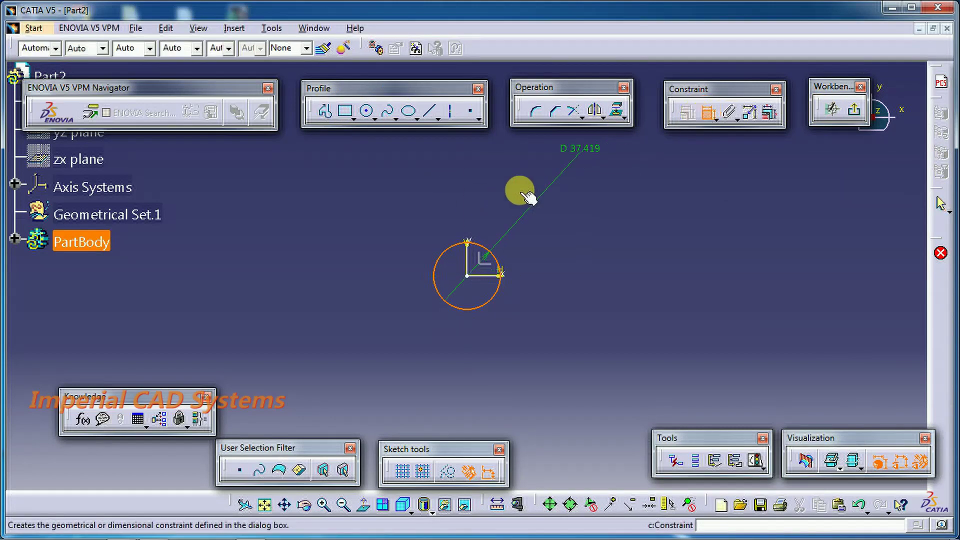
pyautogui.click(528, 197)
pyautogui.doubleClick(522, 193)
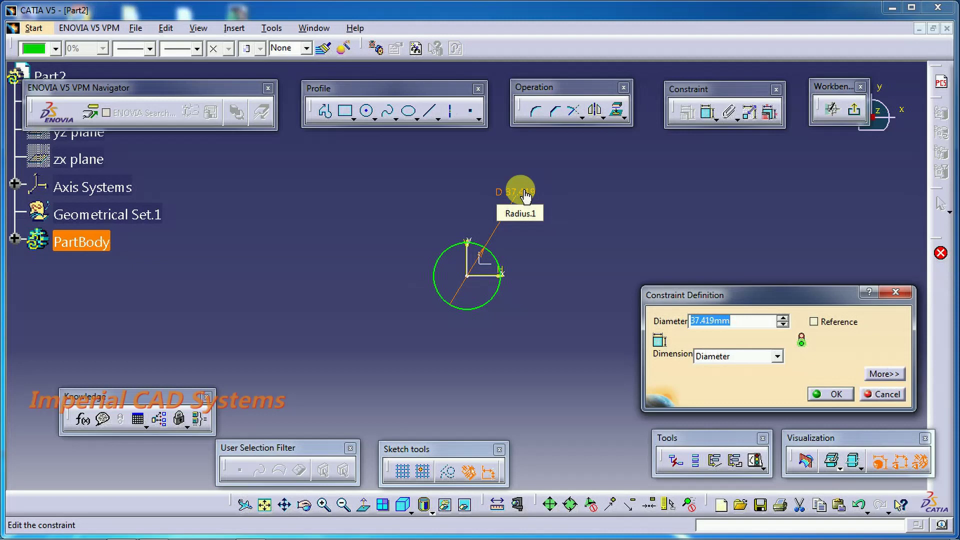
pyautogui.write('15')
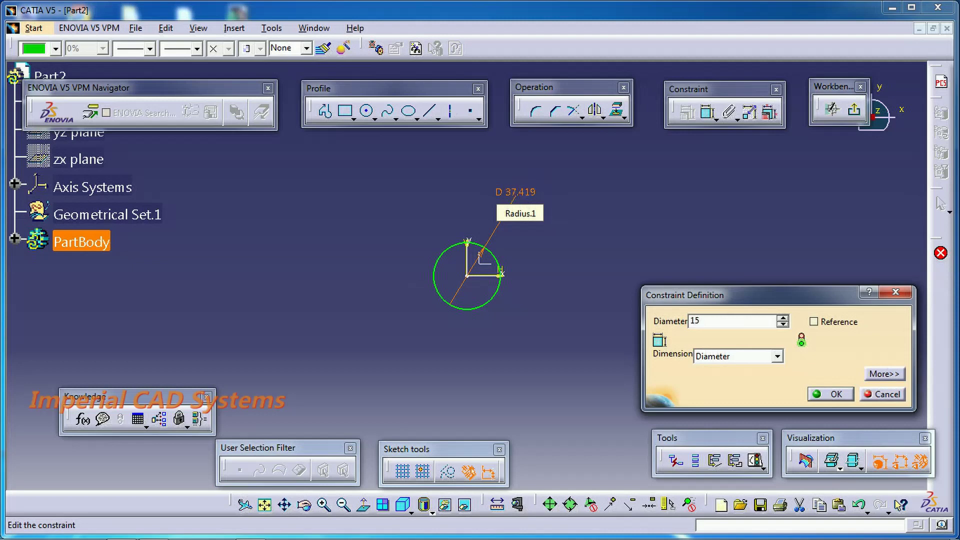
pyautogui.press('Return')
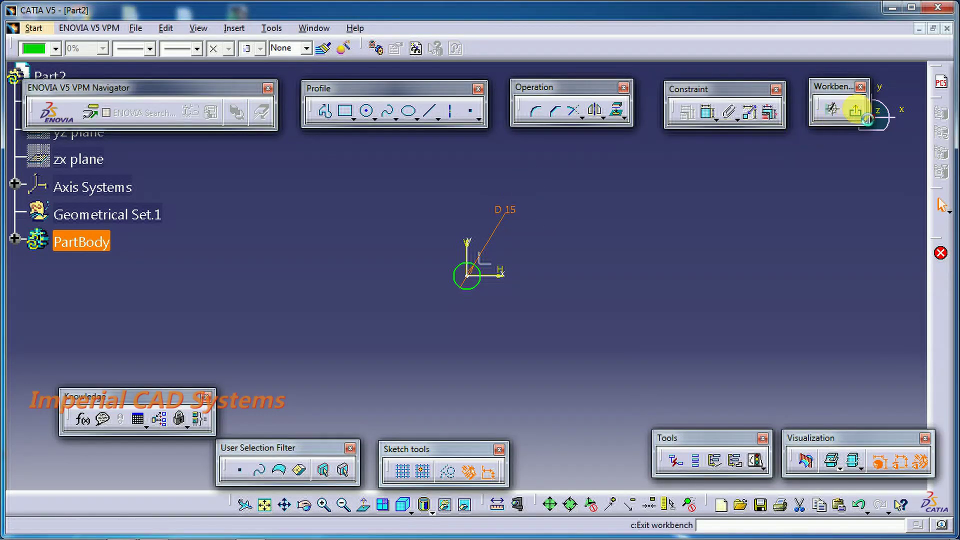
pyautogui.click(855, 111)
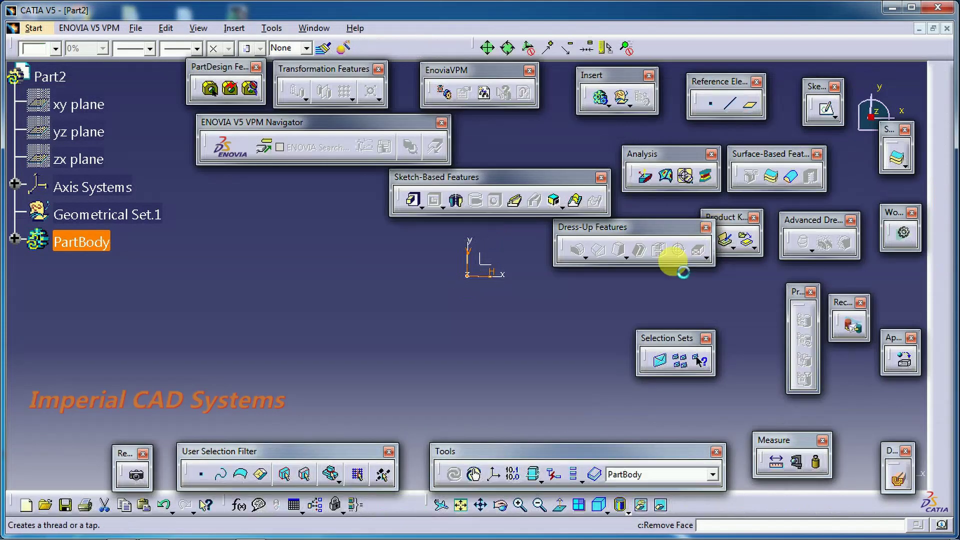
# Step: Pad the 15 mm circle into a 20 mm cylinder with mirrored extent
pyautogui.click(412, 193)
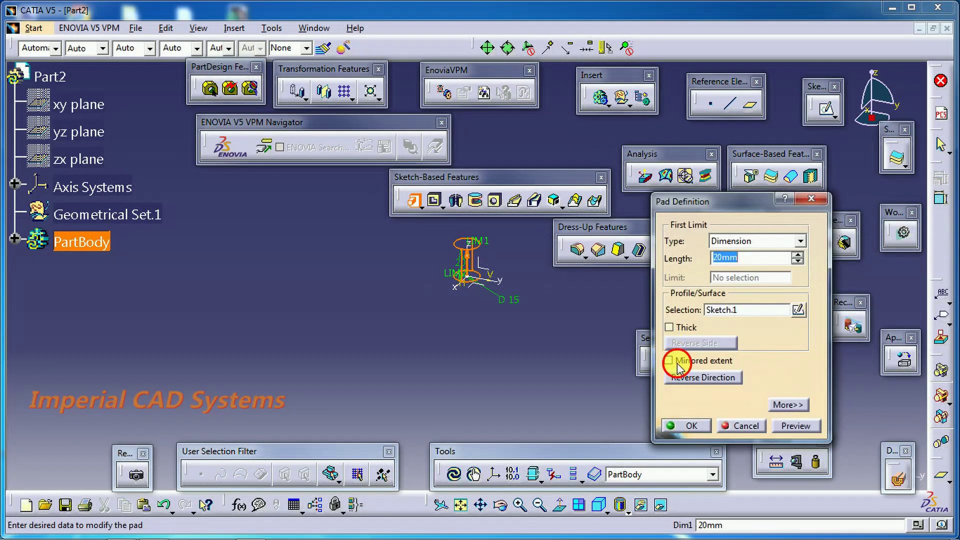
pyautogui.click(678, 364)
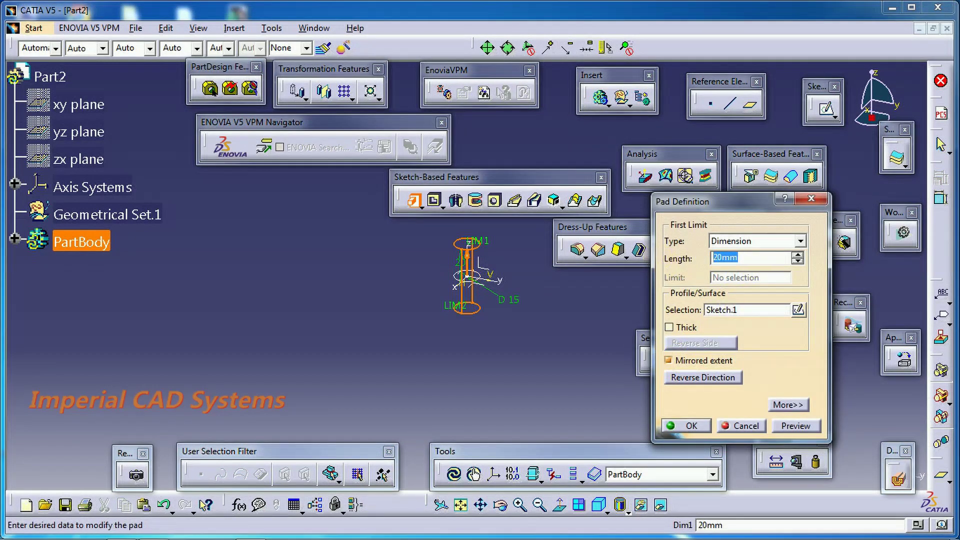
pyautogui.write('40')
pyautogui.press('Return')
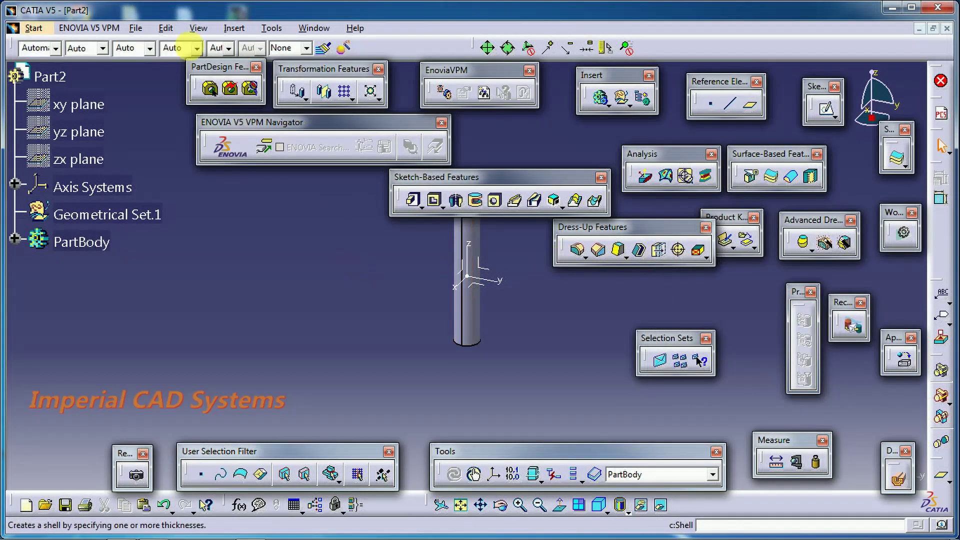
# Step: Save the cylinder to the Desktop as '15 dia.CATPart'
pyautogui.click(135, 30)
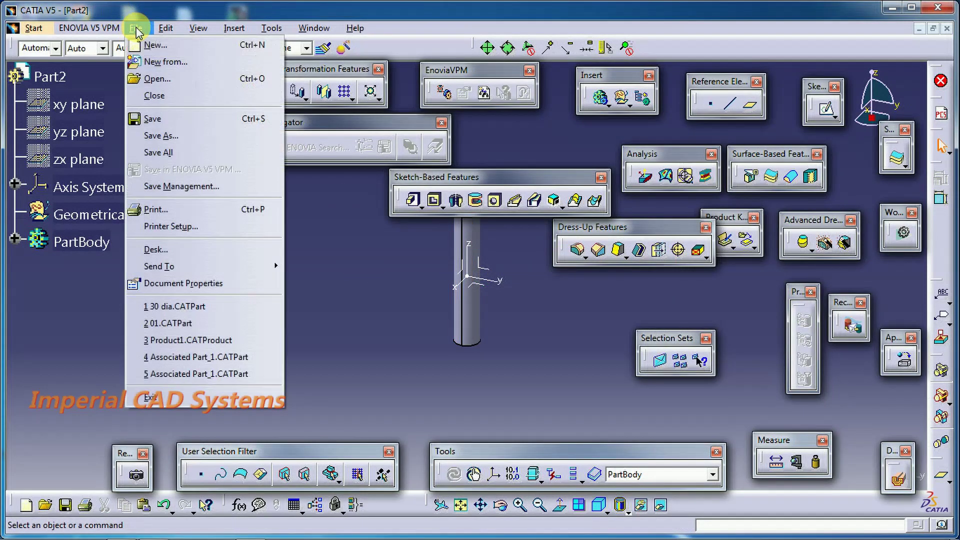
pyautogui.click(150, 119)
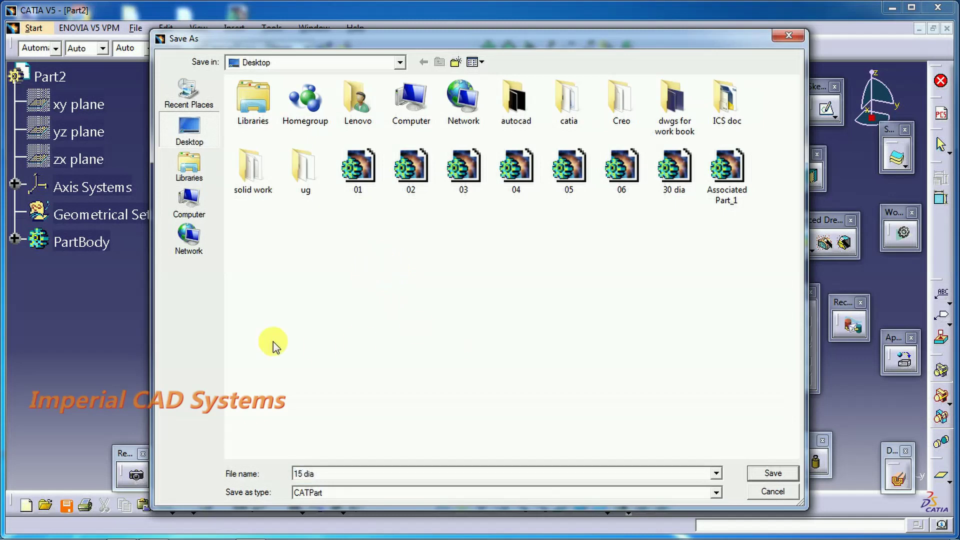
pyautogui.click(768, 477)
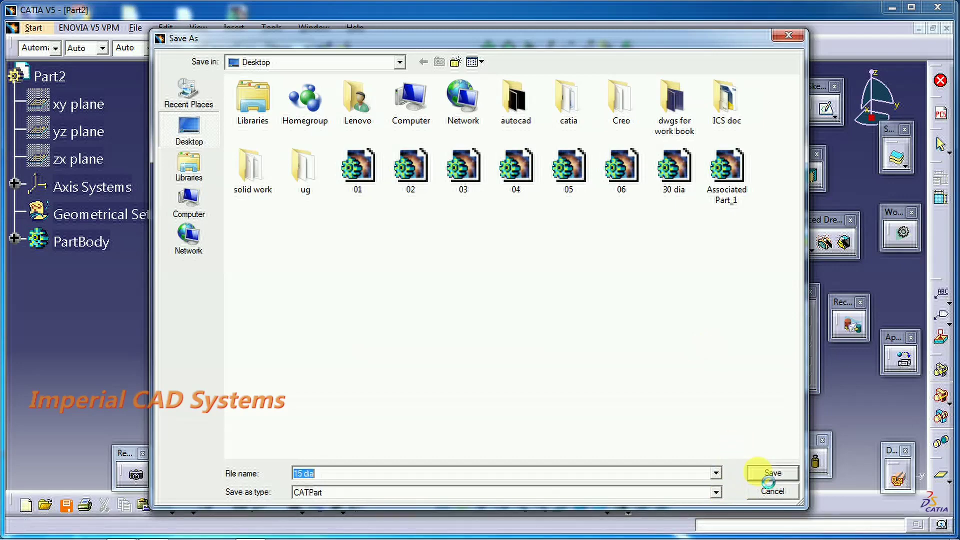
pyautogui.click(136, 31)
# Step: Close 15 dia, return to the assembly and select the plate's top and left holes in turn
pyautogui.click(150, 98)
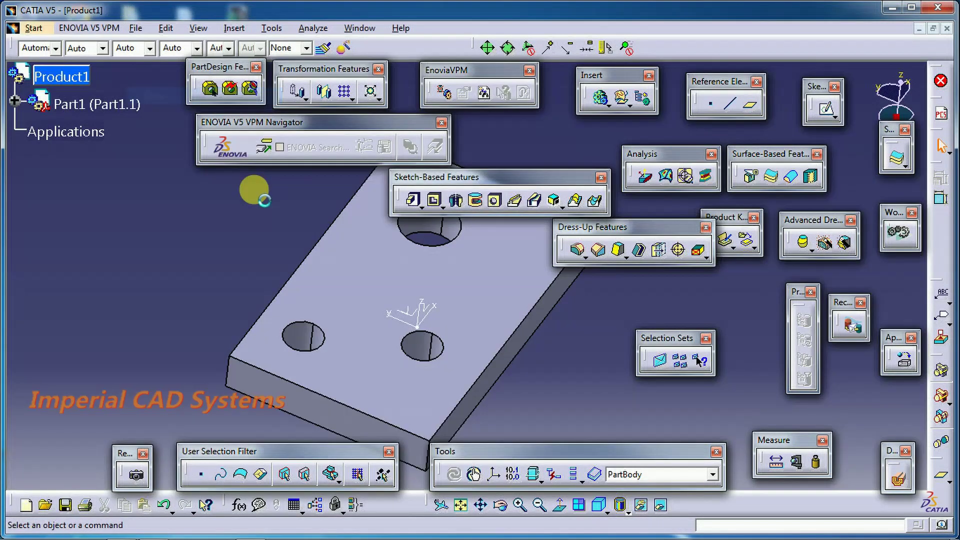
pyautogui.moveTo(403, 283); pyautogui.dragTo(350, 305, button='middle')
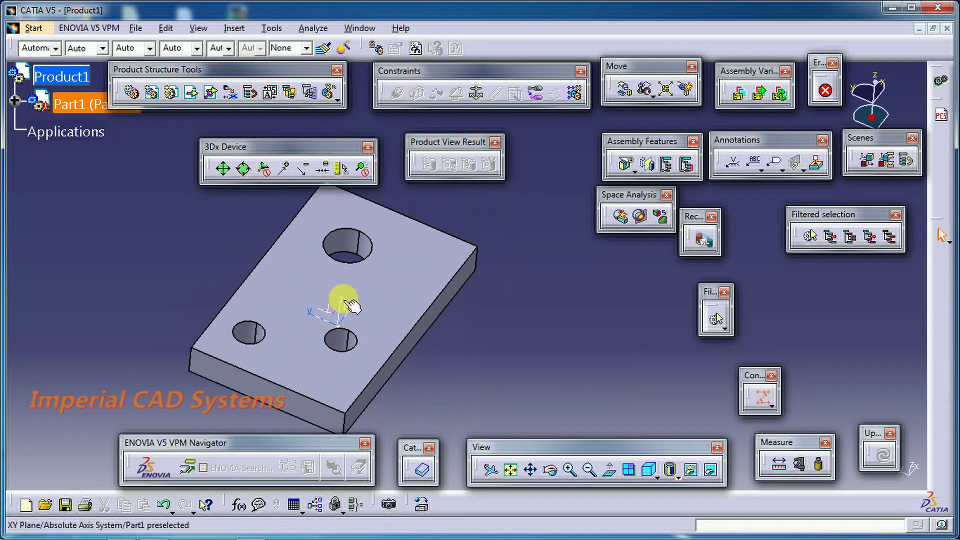
pyautogui.click(357, 244)
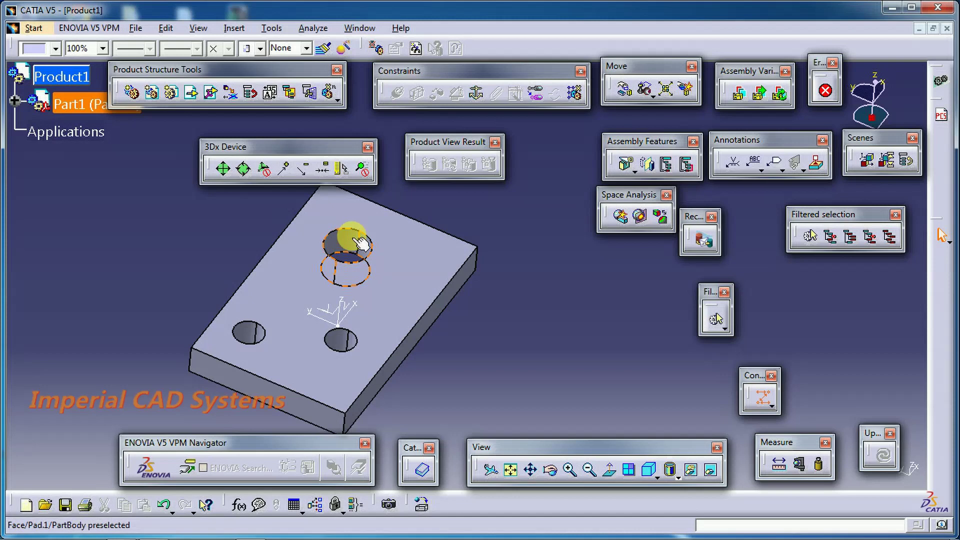
pyautogui.click(253, 331)
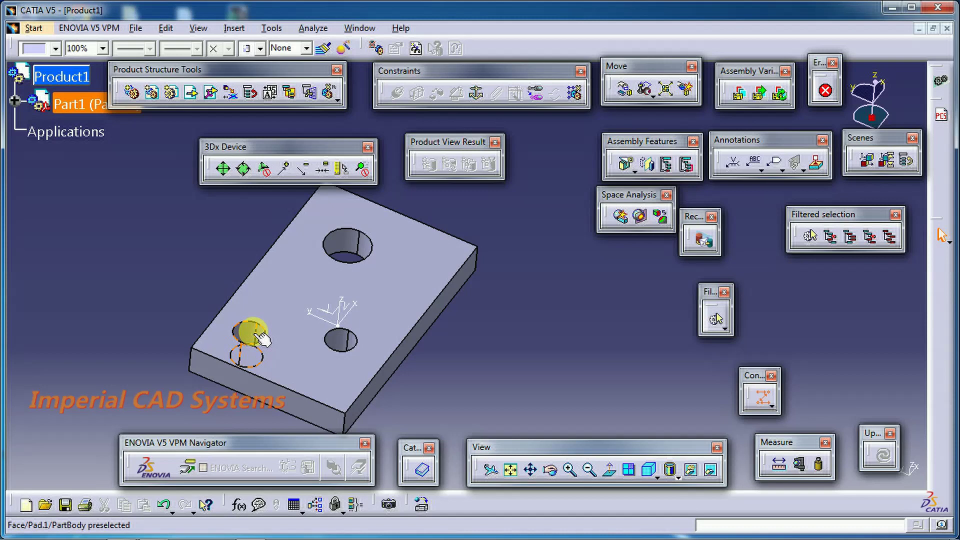
pyautogui.click(261, 339)
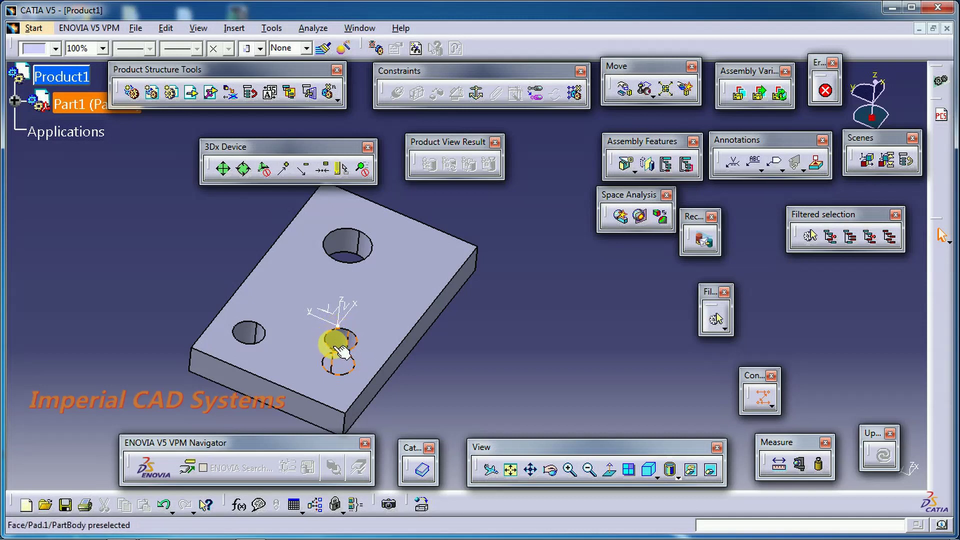
# Step: Clear the selection and orbit the plate to a new viewing angle
pyautogui.moveTo(487, 342)
pyautogui.mouseDown(button='middle')
pyautogui.moveTo(589, 290)
pyautogui.moveTo(400, 325)
pyautogui.moveTo(397, 285)
pyautogui.moveTo(408, 343)
pyautogui.mouseUp(button='middle')
pyautogui.click(471, 293)
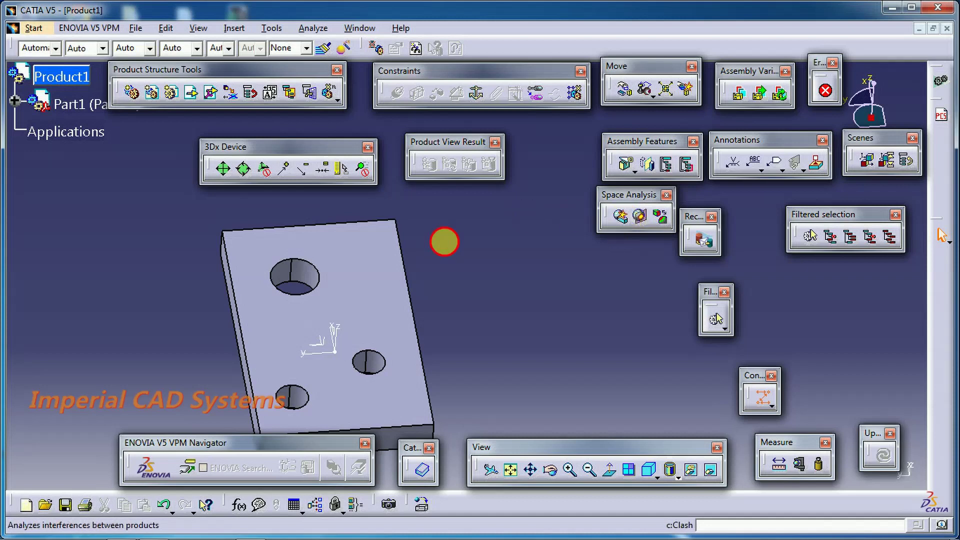
pyautogui.moveTo(439, 294); pyautogui.dragTo(360, 298, button='middle')
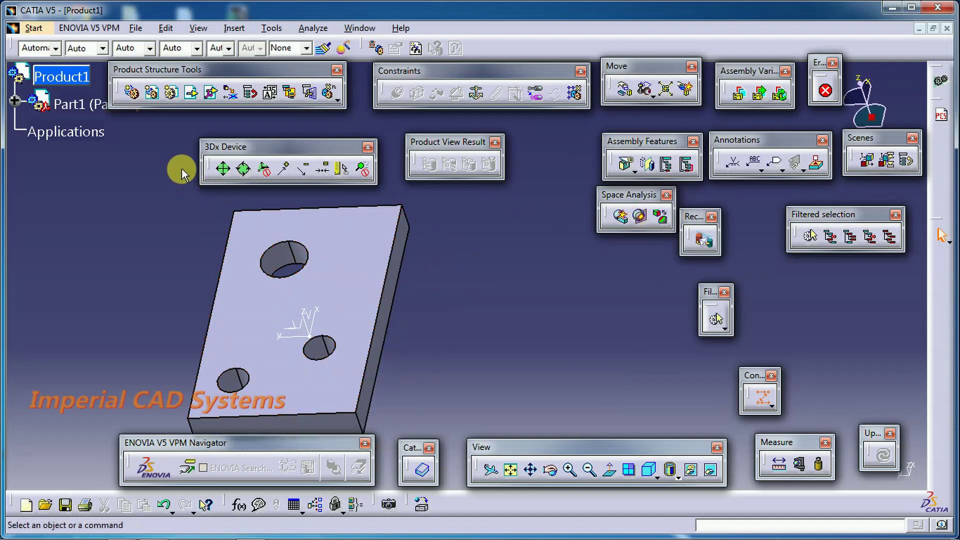
# Step: Insert the 30 dia pin into Product1 as an existing component and fix the plate (Part1) in place
pyautogui.click(64, 75)
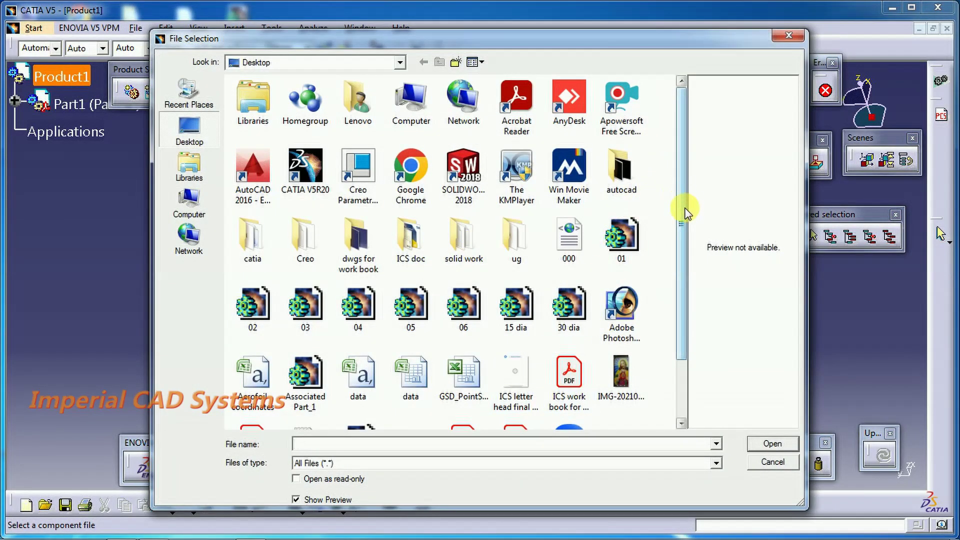
pyautogui.scroll(-1, 683, 214)
pyautogui.click(567, 274)
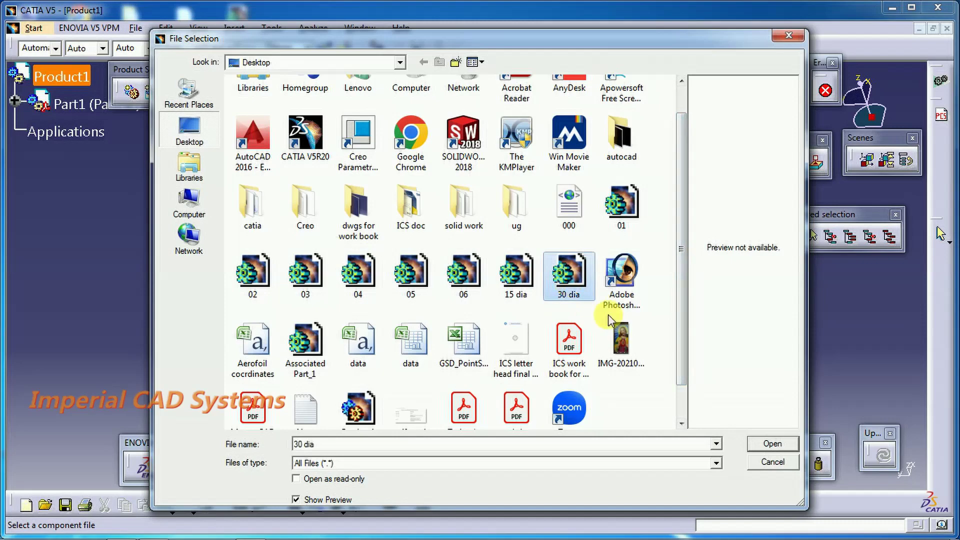
pyautogui.click(760, 442)
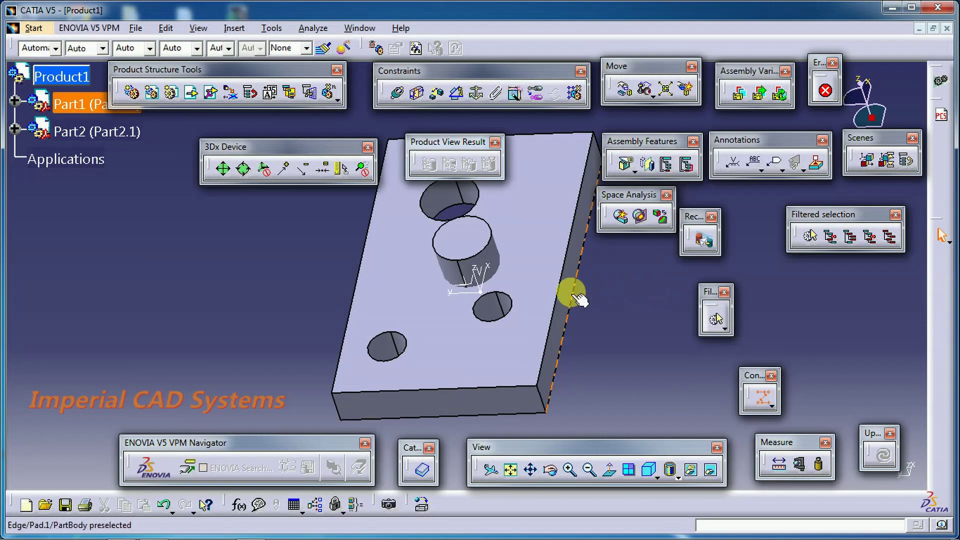
pyautogui.moveTo(577, 297)
pyautogui.mouseDown(button='middle')
pyautogui.moveTo(491, 350)
pyautogui.moveTo(444, 332)
pyautogui.mouseUp(button='middle')
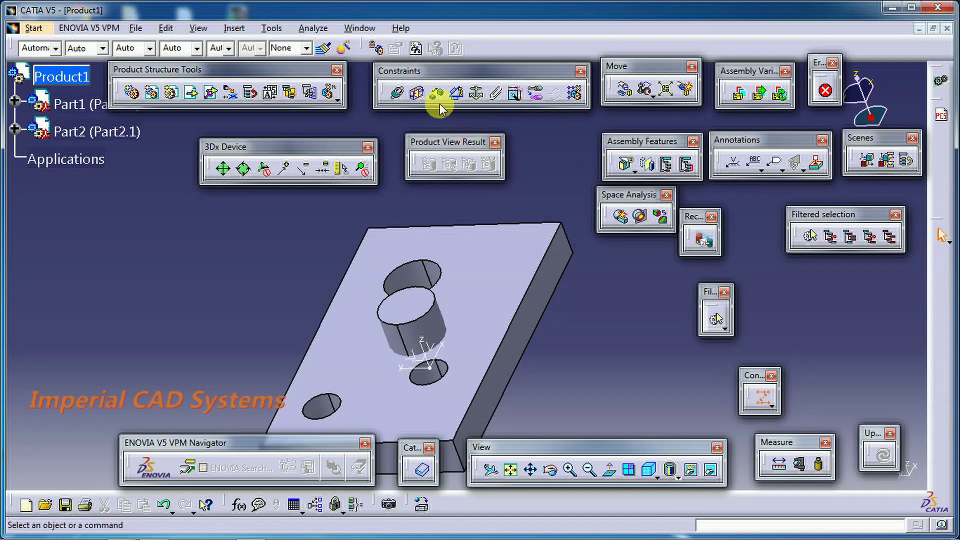
pyautogui.click(475, 92)
pyautogui.click(541, 246)
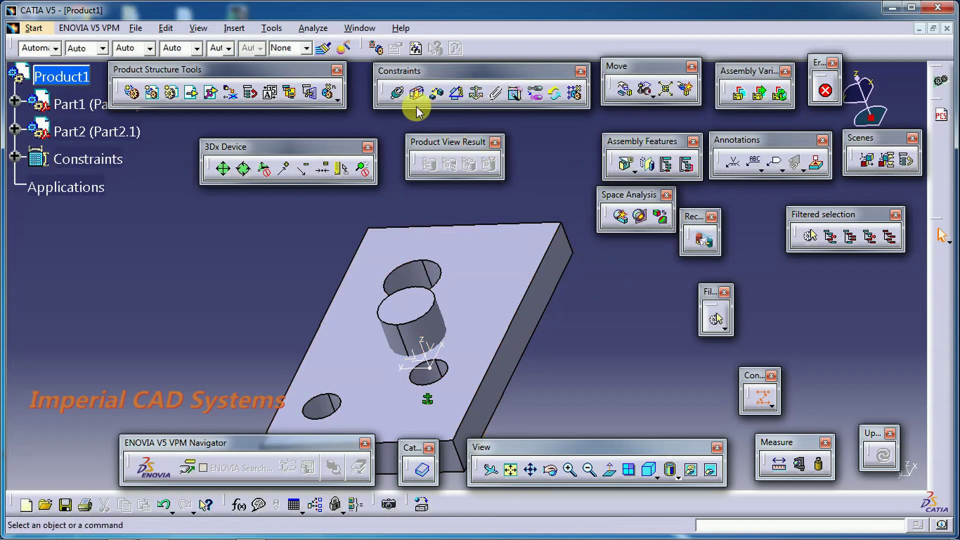
# Step: Apply a coincidence constraint between the pin's axis and a plate hole axis
pyautogui.click(400, 96)
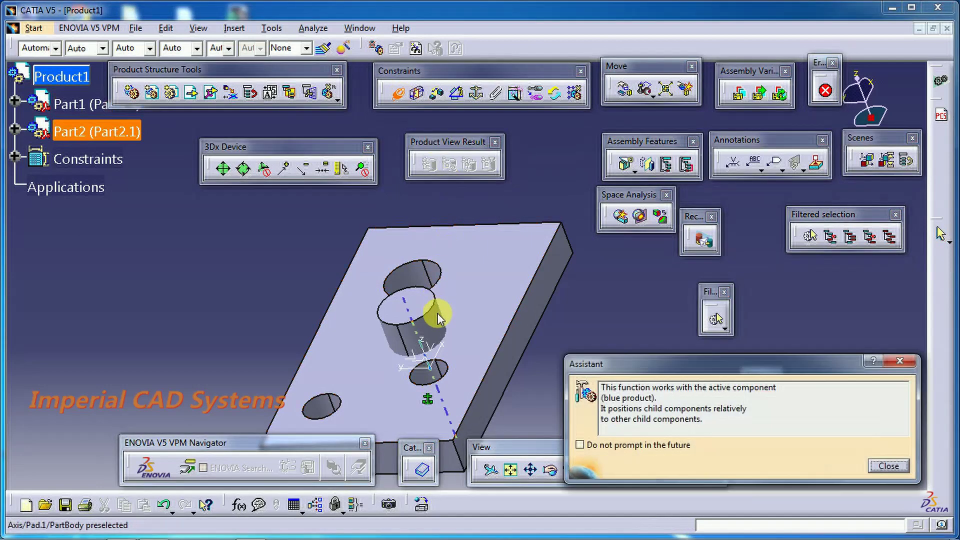
pyautogui.click(442, 327)
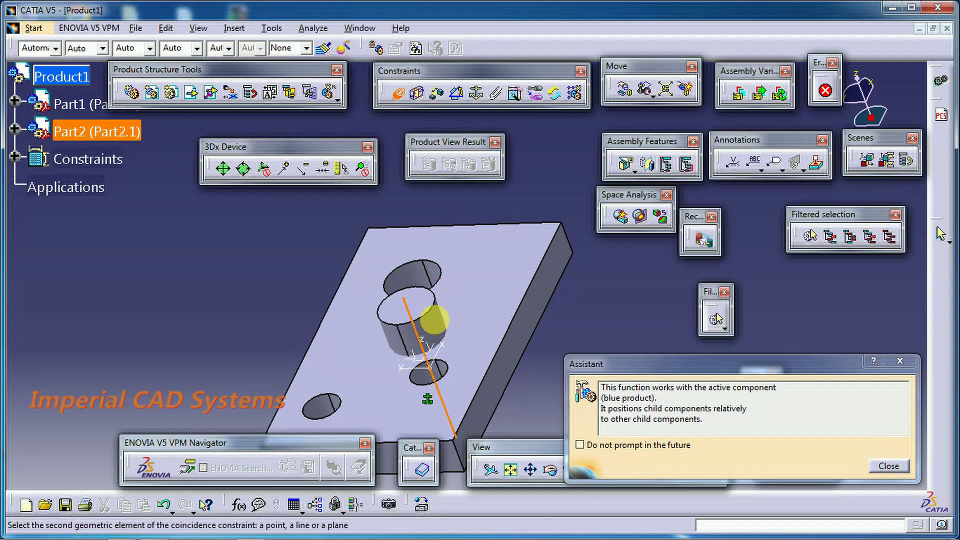
pyautogui.click(435, 279)
pyautogui.moveTo(364, 306)
pyautogui.mouseDown(button='middle')
pyautogui.moveTo(558, 253)
pyautogui.moveTo(425, 240)
pyautogui.moveTo(369, 306)
pyautogui.mouseUp(button='middle')
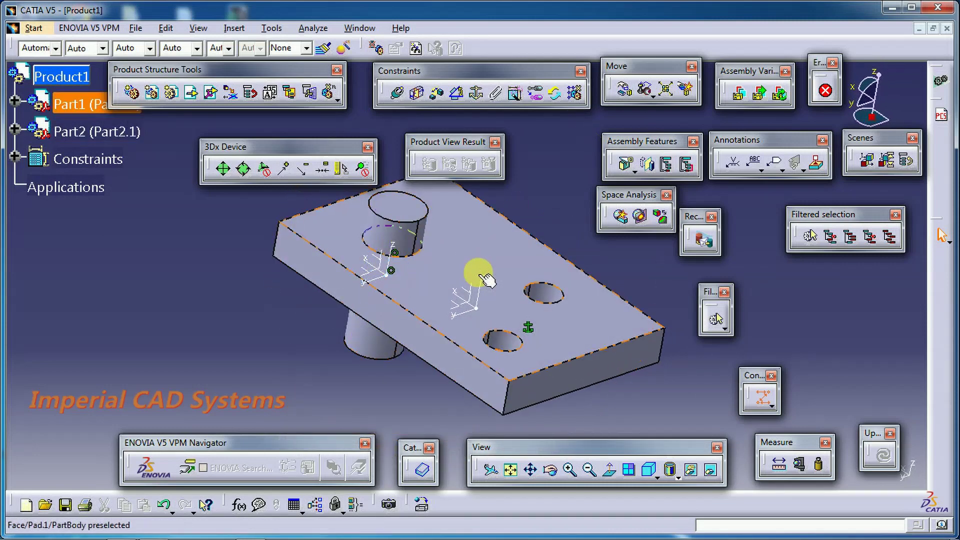
pyautogui.moveTo(488, 259)
pyautogui.keyDown('ctrl'); pyautogui.mouseDown(button='middle')
pyautogui.moveTo(481, 251)
pyautogui.moveTo(382, 268)
pyautogui.mouseUp(button='middle'); pyautogui.keyUp('ctrl')
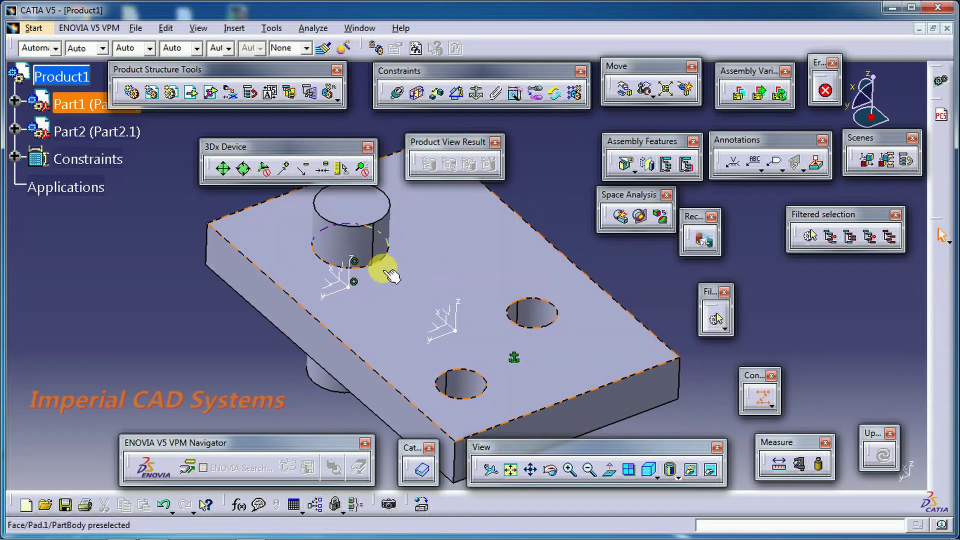
# Step: Insert a second 30 dia pin into Product1 as Part2.2
pyautogui.click(194, 96)
pyautogui.click(78, 76)
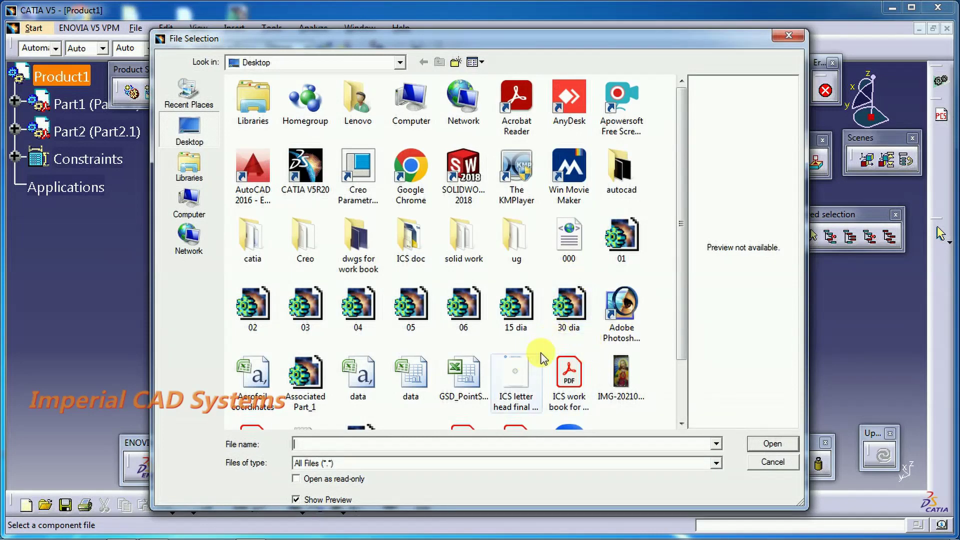
pyautogui.click(559, 318)
pyautogui.click(774, 442)
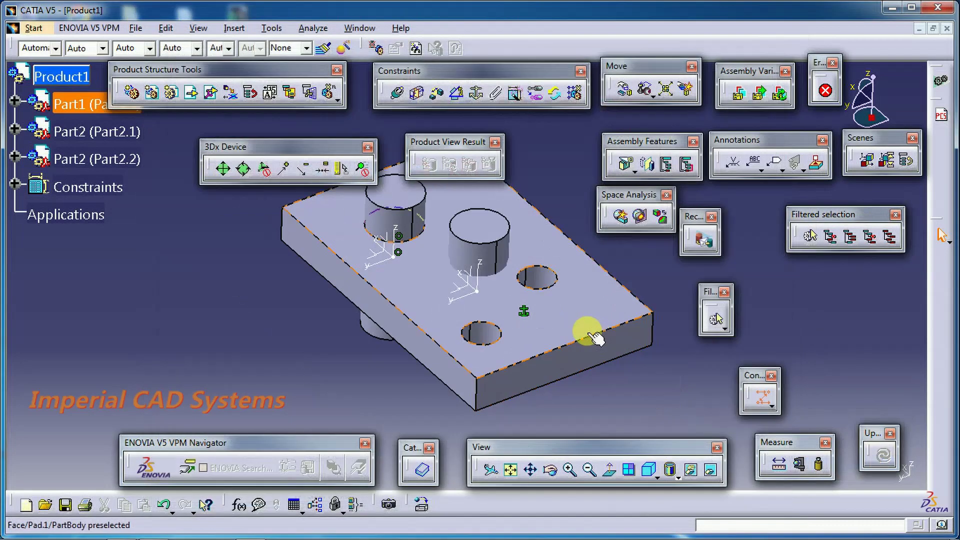
pyautogui.moveTo(649, 370); pyautogui.dragTo(625, 364, button='middle')
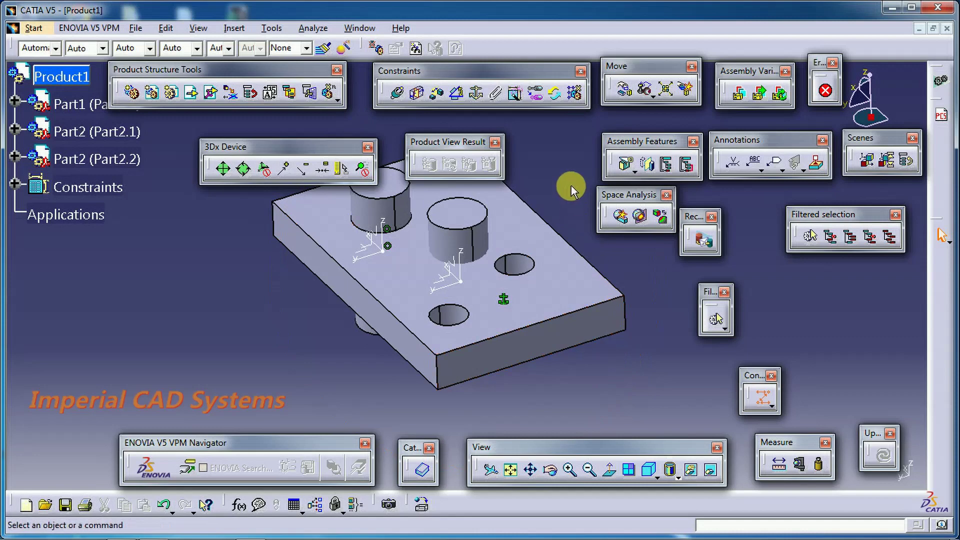
# Step: Apply a coincidence constraint between the second pin's axis and another hole axis
pyautogui.click(397, 92)
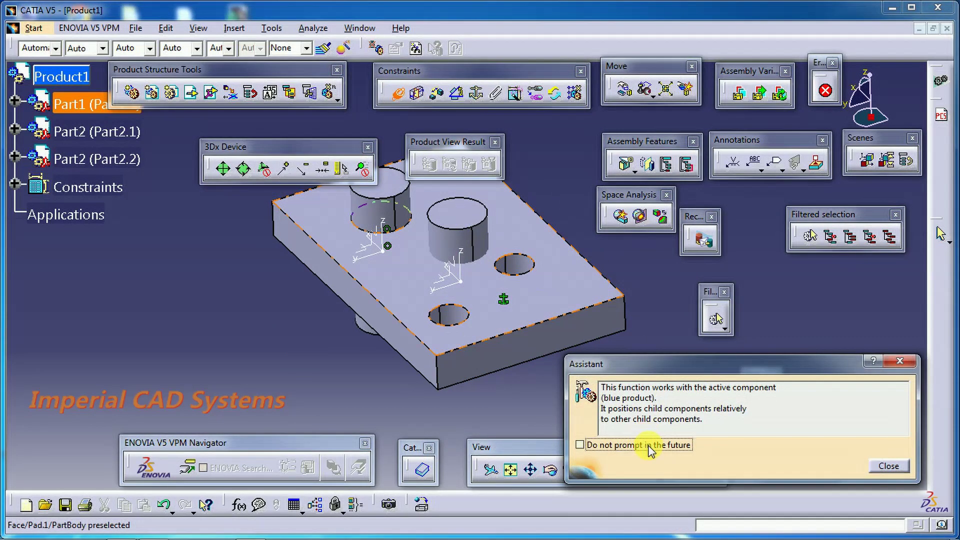
pyautogui.click(877, 470)
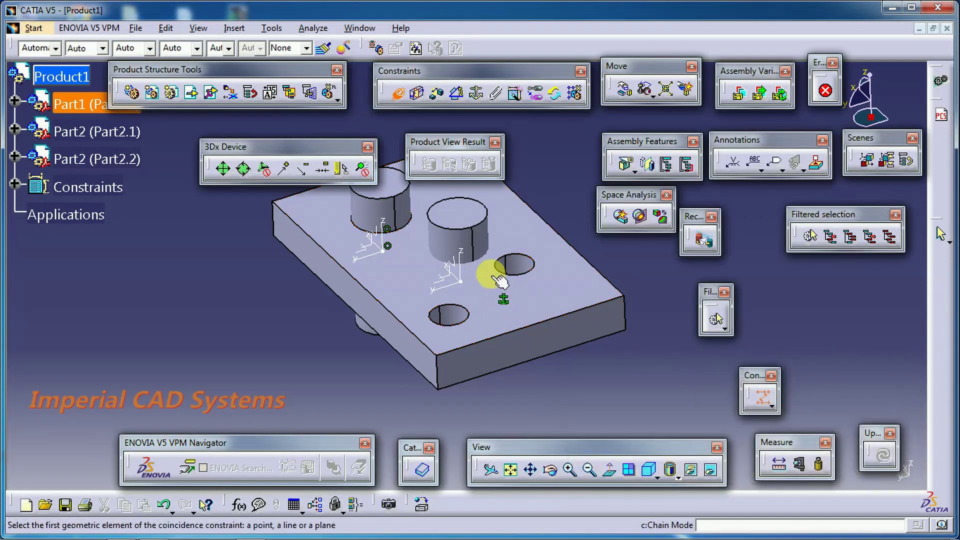
pyautogui.click(450, 240)
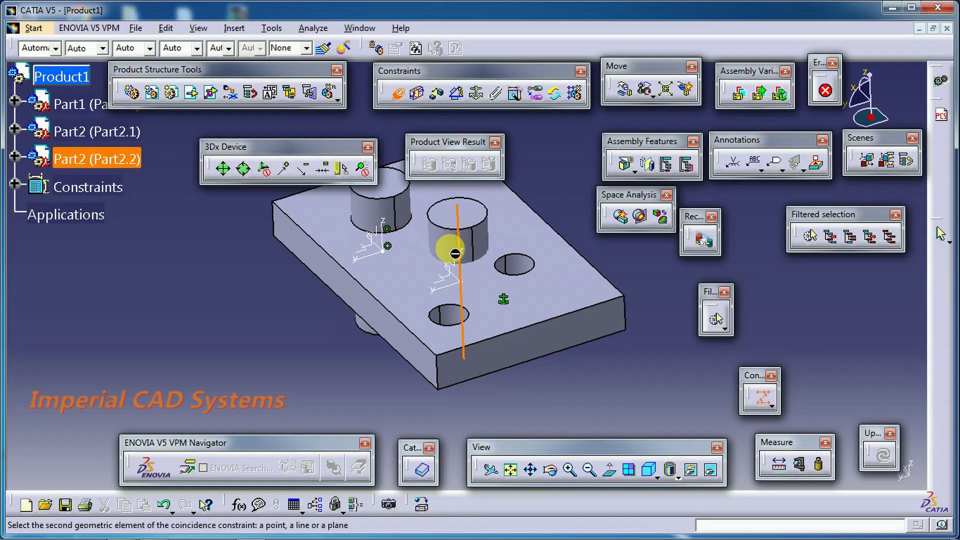
pyautogui.click(453, 319)
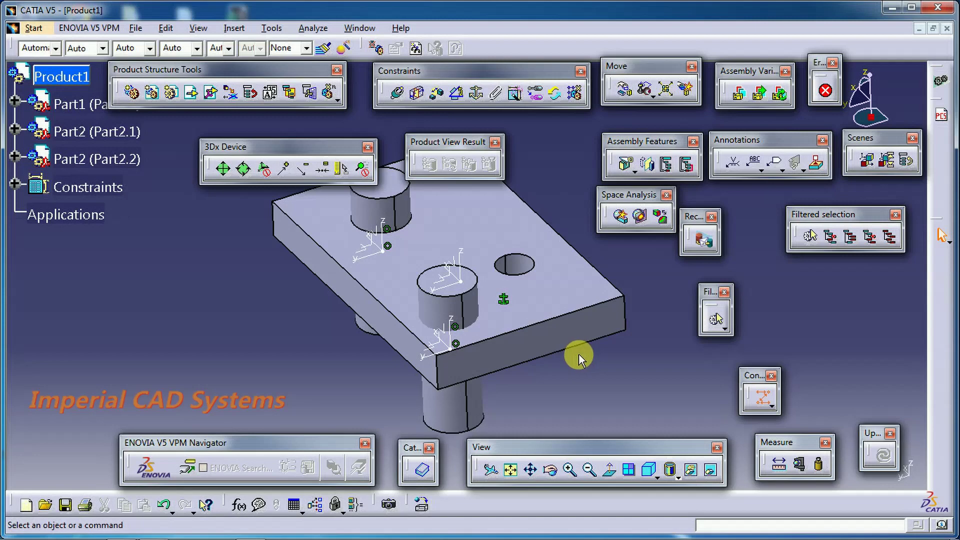
pyautogui.click(191, 92)
# Step: Insert the 15 dia pin into Product1, automatically renaming its conflicting part number
pyautogui.click(76, 78)
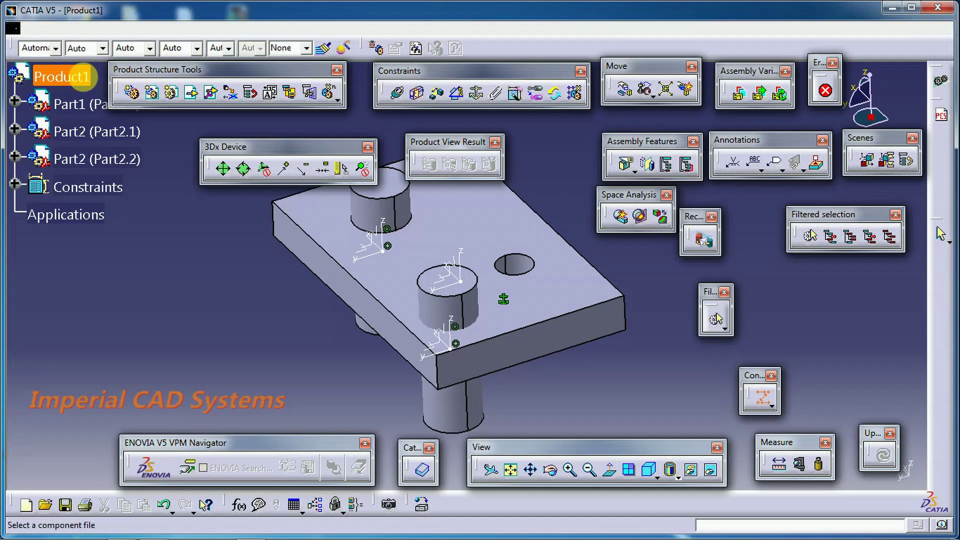
pyautogui.click(514, 307)
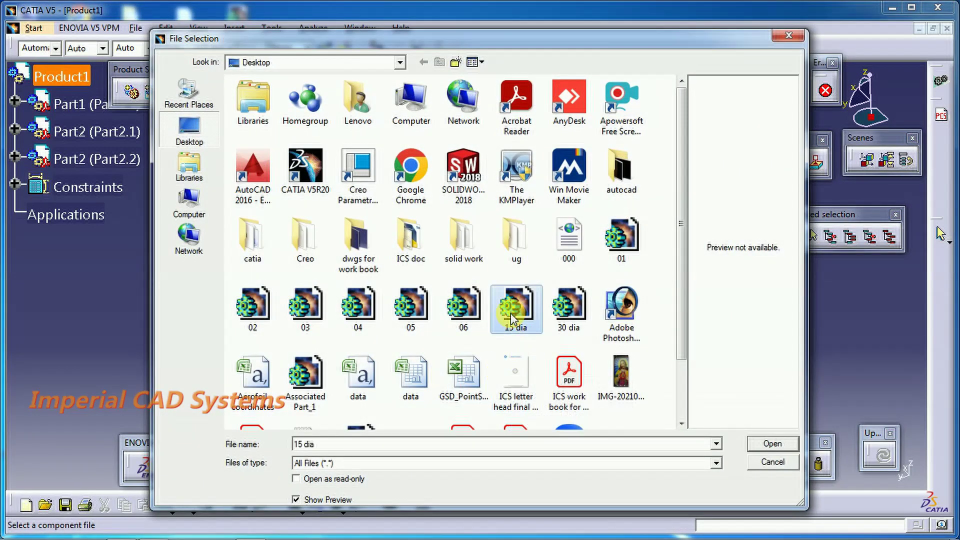
pyautogui.click(775, 443)
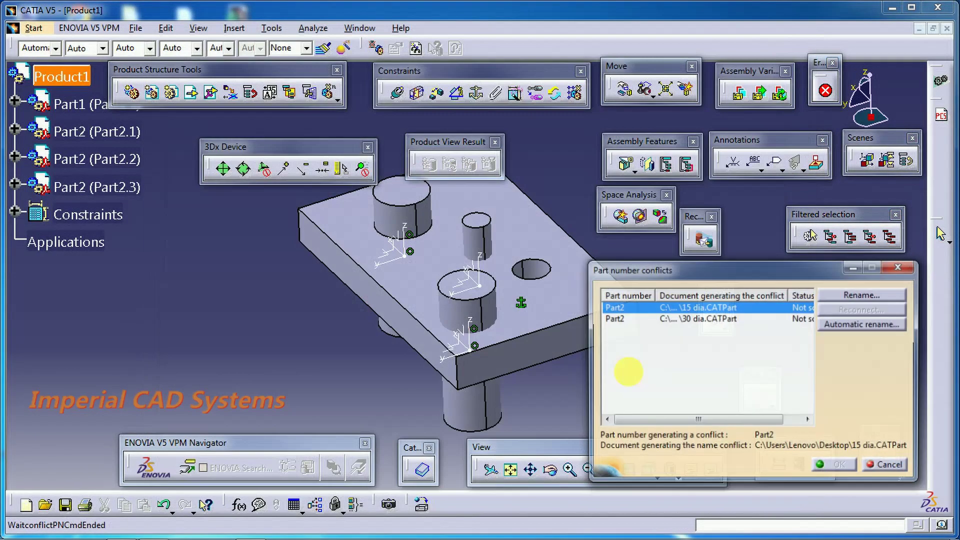
pyautogui.click(862, 324)
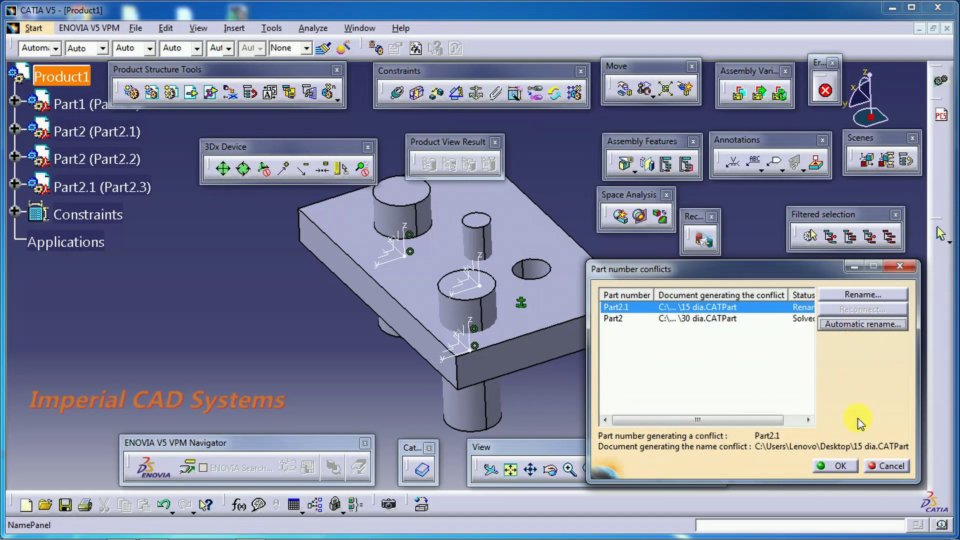
pyautogui.click(836, 466)
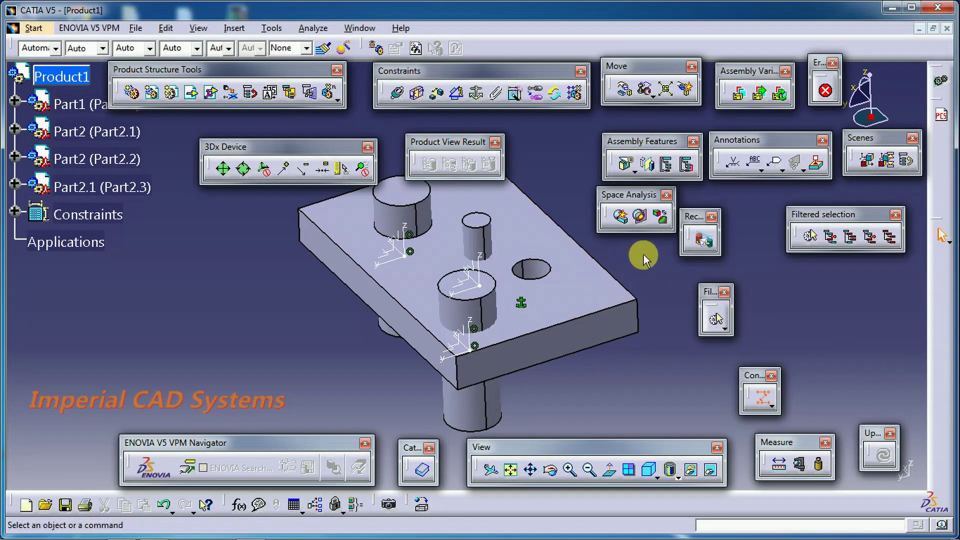
# Step: Constrain the small pin coaxially in the small plate hole with a Coincidence
pyautogui.click(395, 92)
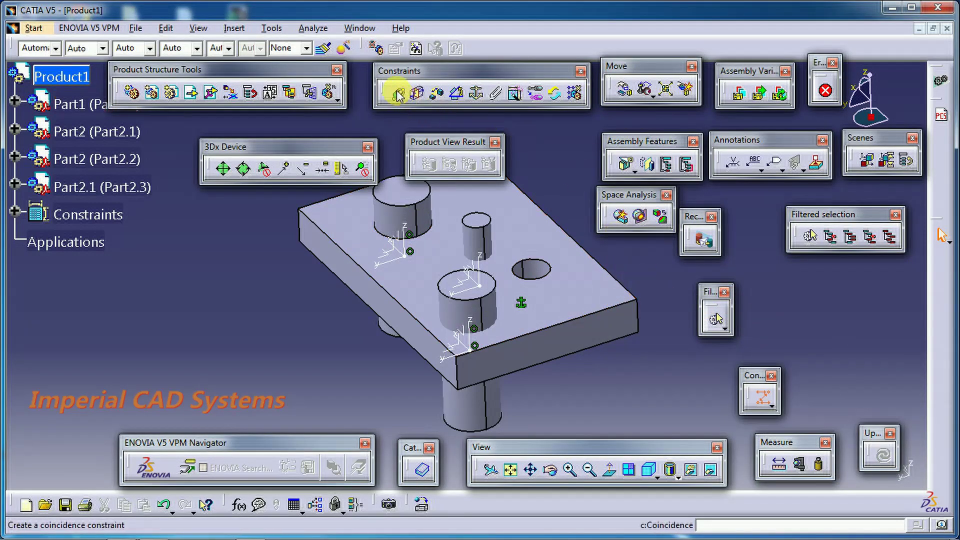
pyautogui.click(474, 238)
pyautogui.click(532, 268)
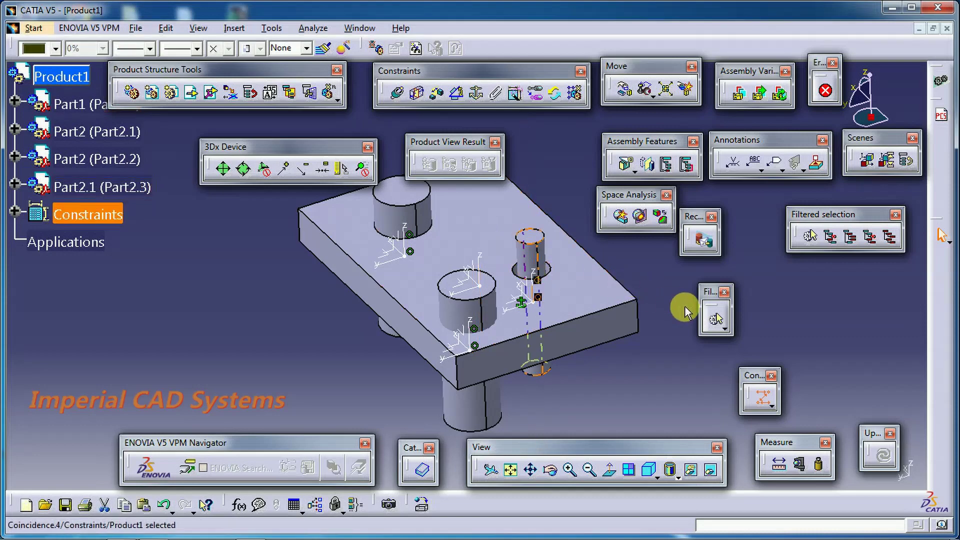
pyautogui.moveTo(662, 315); pyautogui.dragTo(508, 358, button='middle')
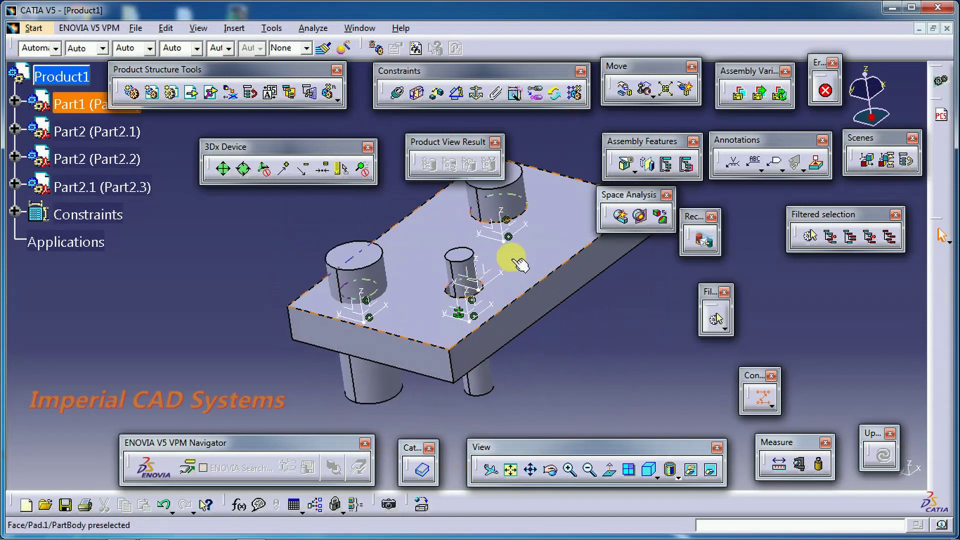
pyautogui.moveTo(510, 253)
pyautogui.mouseDown(button='middle')
pyautogui.moveTo(497, 340)
pyautogui.moveTo(483, 306)
pyautogui.mouseUp(button='middle')
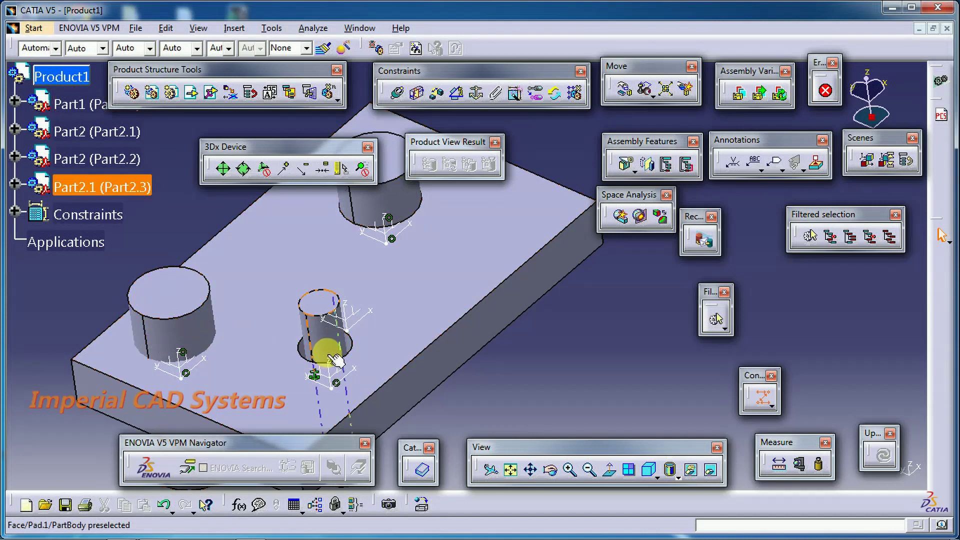
pyautogui.moveTo(247, 339)
pyautogui.mouseDown(button='middle')
pyautogui.moveTo(510, 405)
pyautogui.moveTo(391, 370)
pyautogui.moveTo(536, 306)
pyautogui.mouseUp(button='middle')
pyautogui.moveTo(398, 328)
pyautogui.mouseDown(button='middle')
pyautogui.moveTo(489, 334)
pyautogui.moveTo(533, 275)
pyautogui.moveTo(589, 231)
pyautogui.mouseUp(button='middle')
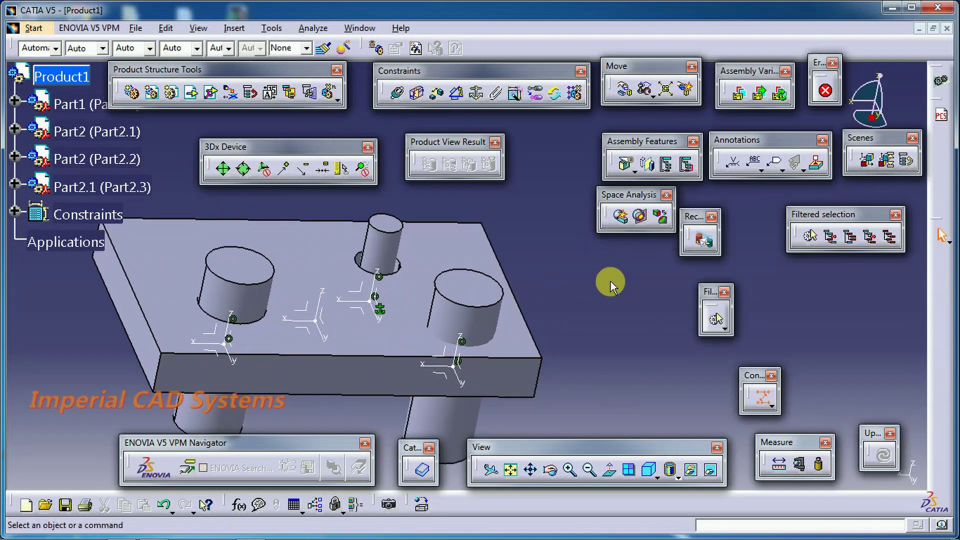
# Step: Run a Check Clash of type Clearance + Contact + Clash, 5mm, between all components
pyautogui.click(620, 216)
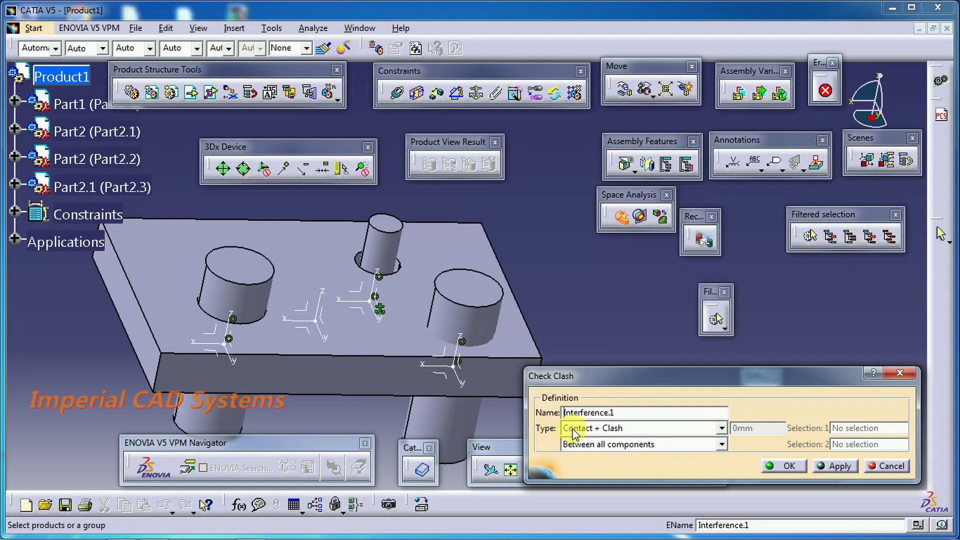
pyautogui.click(722, 428)
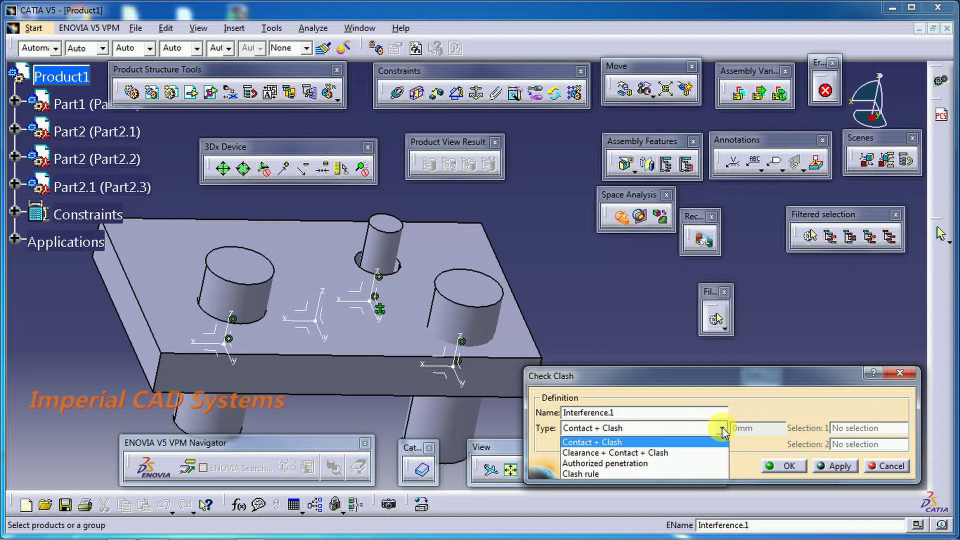
pyautogui.click(663, 453)
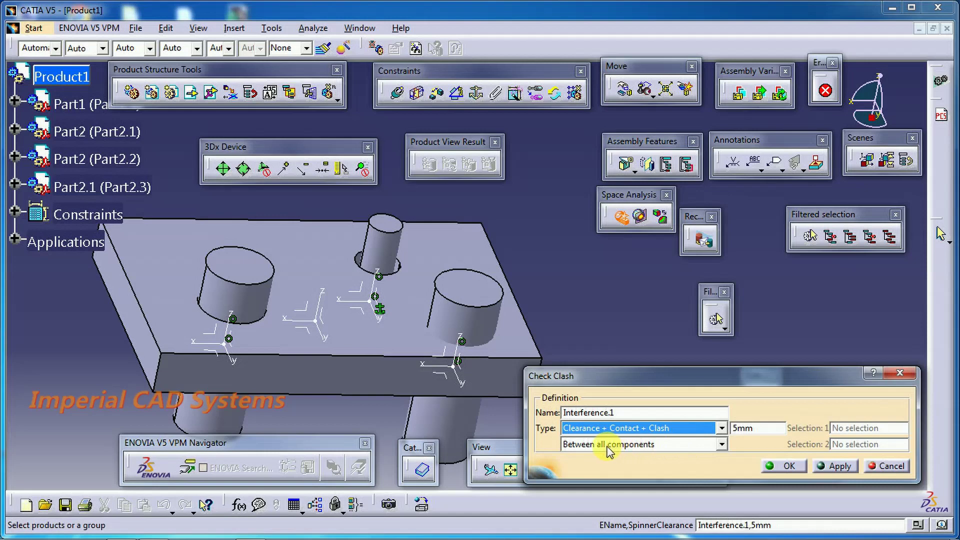
pyautogui.moveTo(364, 306)
pyautogui.mouseDown(button='middle')
pyautogui.moveTo(333, 328)
pyautogui.moveTo(428, 317)
pyautogui.mouseUp(button='middle')
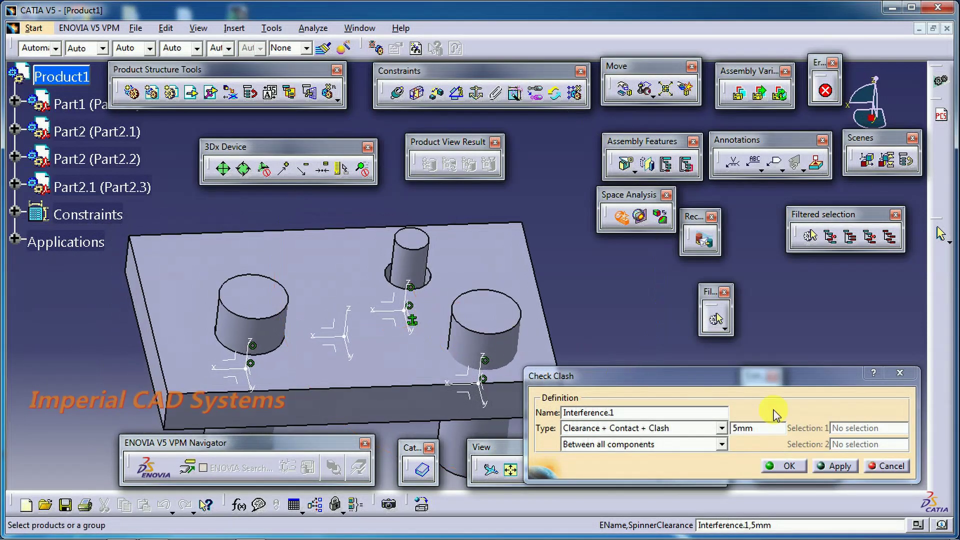
pyautogui.click(838, 468)
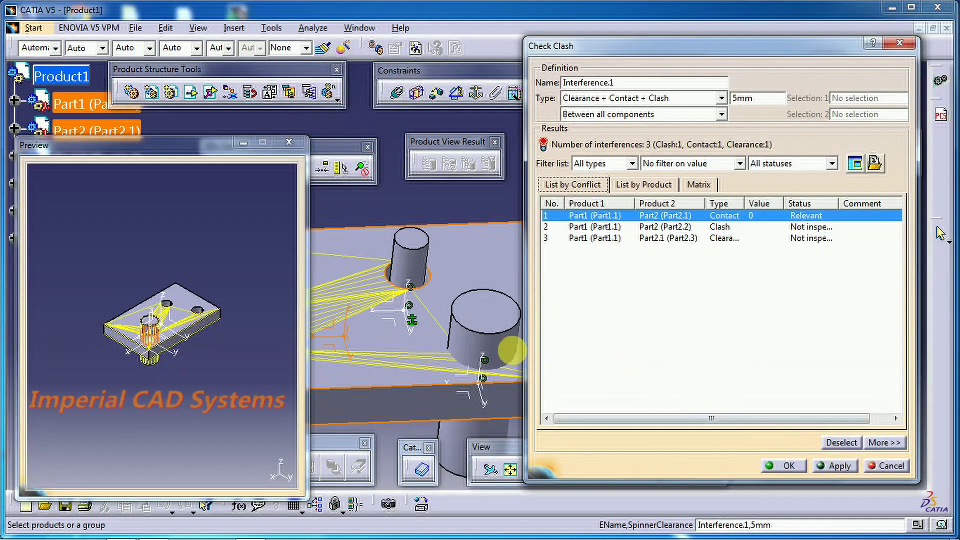
# Step: Select an interference result and zoom and rotate to inspect the pins in the plate
pyautogui.moveTo(510, 349)
pyautogui.mouseDown(button='middle')
pyautogui.moveTo(411, 356)
pyautogui.moveTo(447, 388)
pyautogui.mouseUp(button='middle')
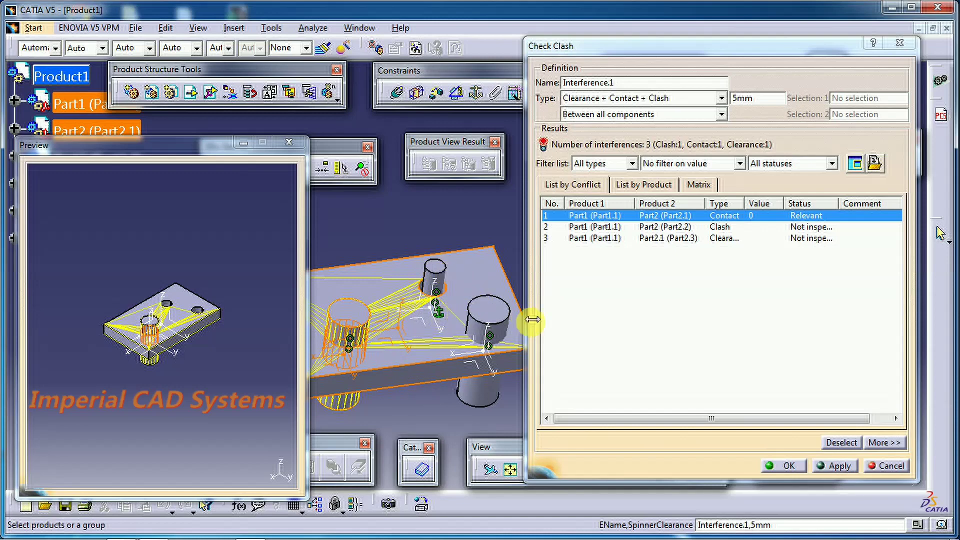
pyautogui.click(604, 226)
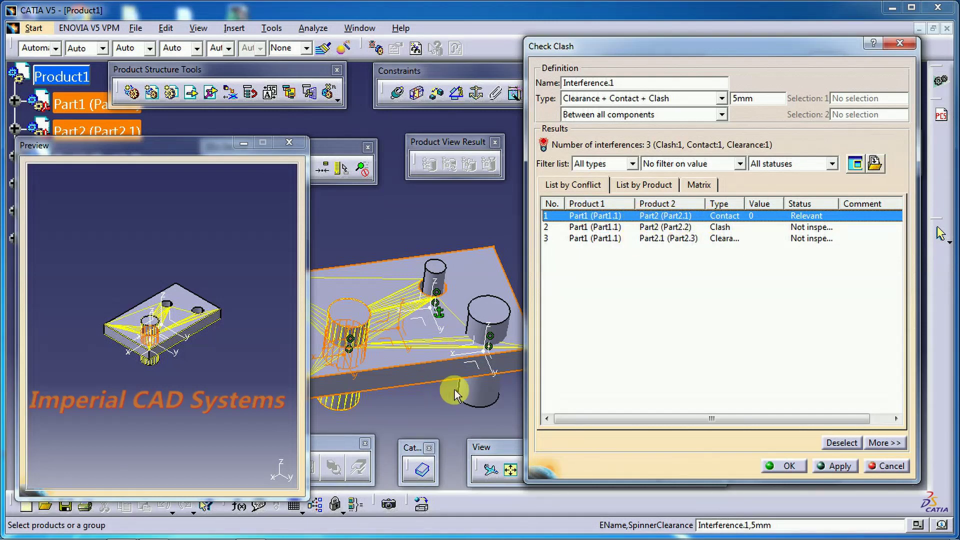
pyautogui.moveTo(437, 363); pyautogui.dragTo(557, 308, button='middle')
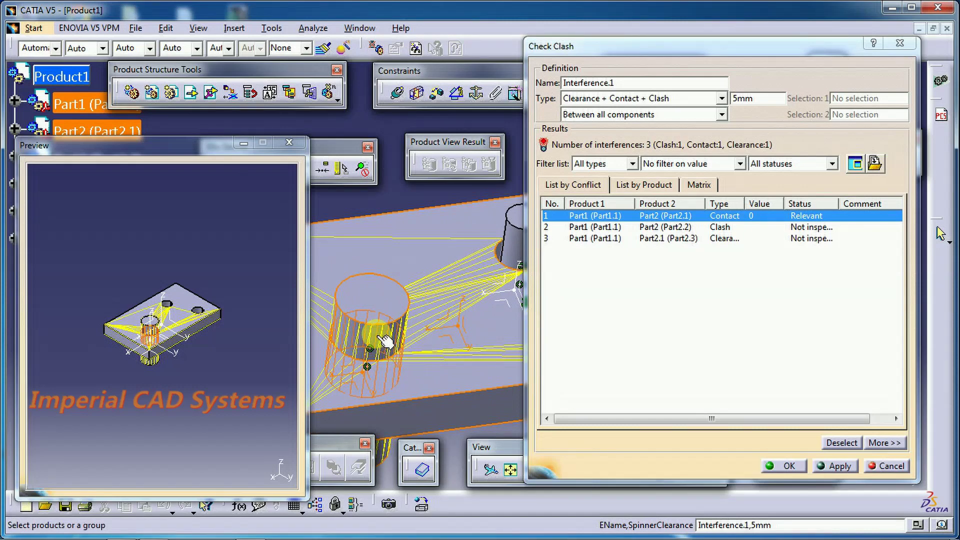
pyautogui.moveTo(450, 346); pyautogui.dragTo(451, 346, button='middle')
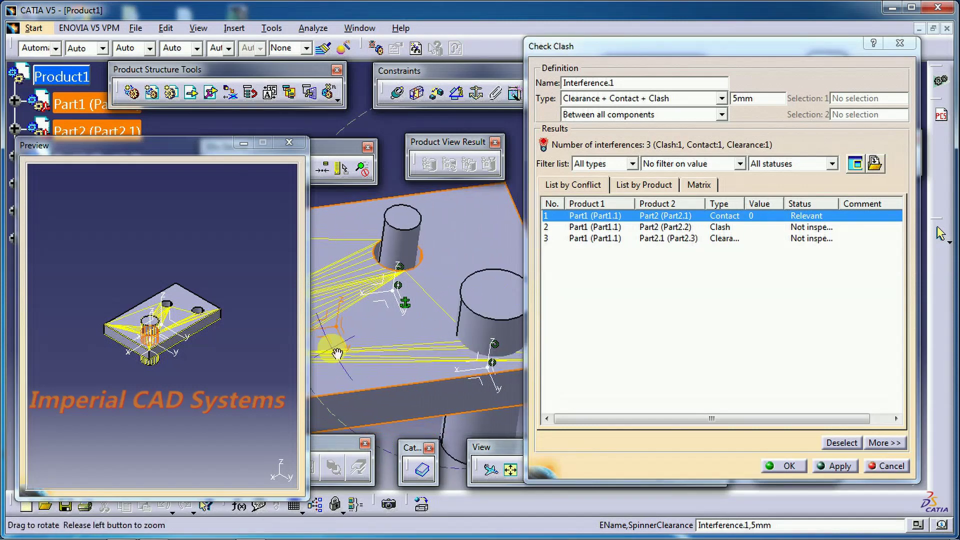
pyautogui.moveTo(338, 354); pyautogui.dragTo(421, 360, button='middle')
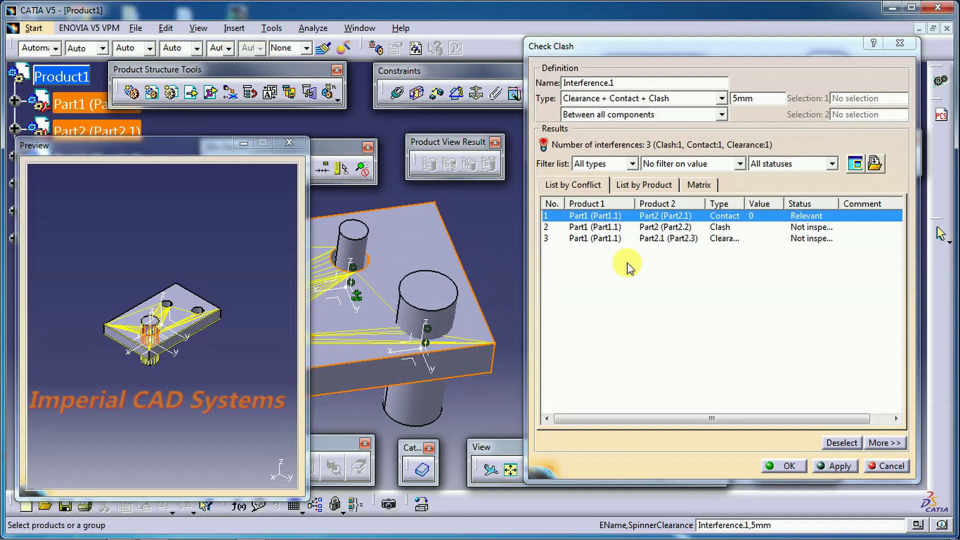
# Step: Examine the Part1–Part2.2 clash of -38.26 mm, moving the preview window aside
pyautogui.click(615, 228)
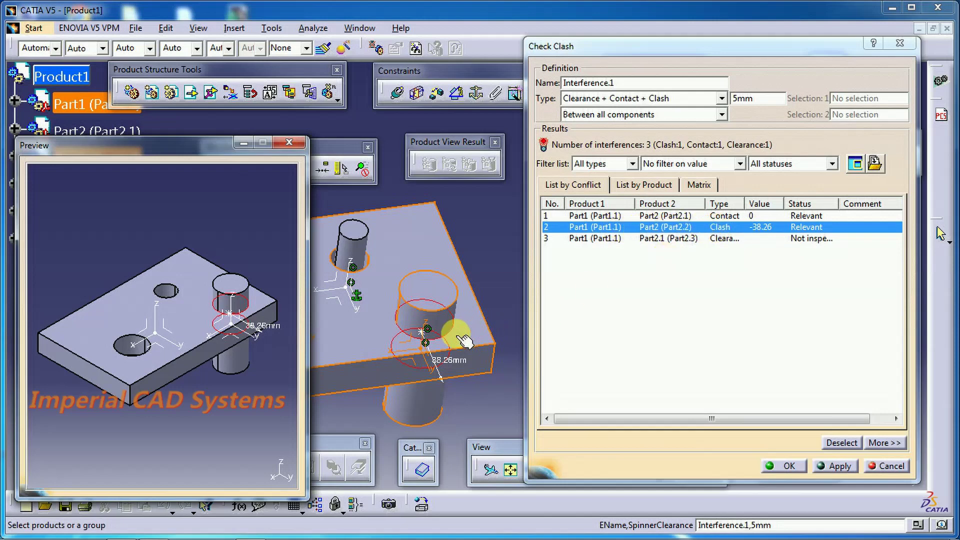
pyautogui.moveTo(457, 332)
pyautogui.mouseDown(button='middle')
pyautogui.moveTo(450, 297)
pyautogui.moveTo(409, 296)
pyautogui.mouseUp(button='middle')
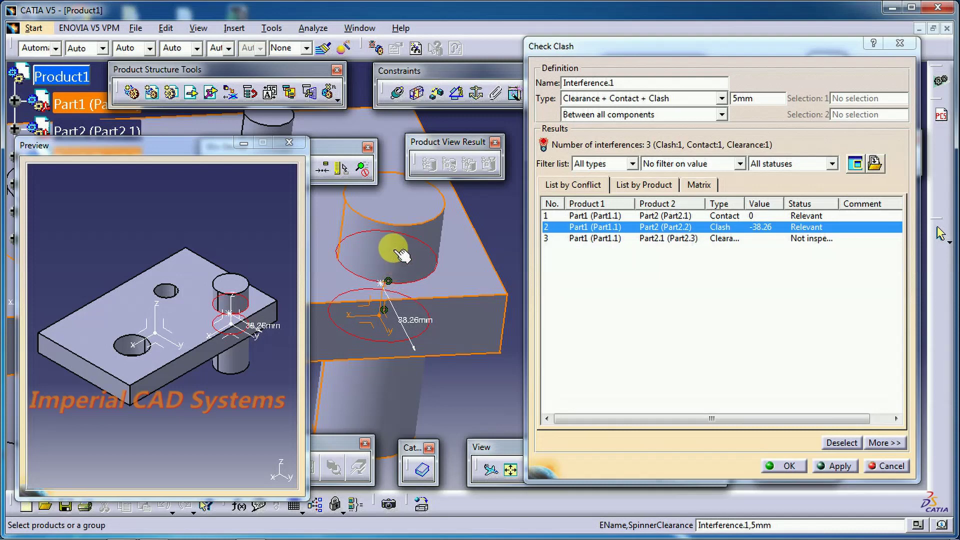
pyautogui.moveTo(401, 255)
pyautogui.mouseDown(button='middle')
pyautogui.moveTo(452, 367)
pyautogui.moveTo(476, 278)
pyautogui.mouseUp(button='middle')
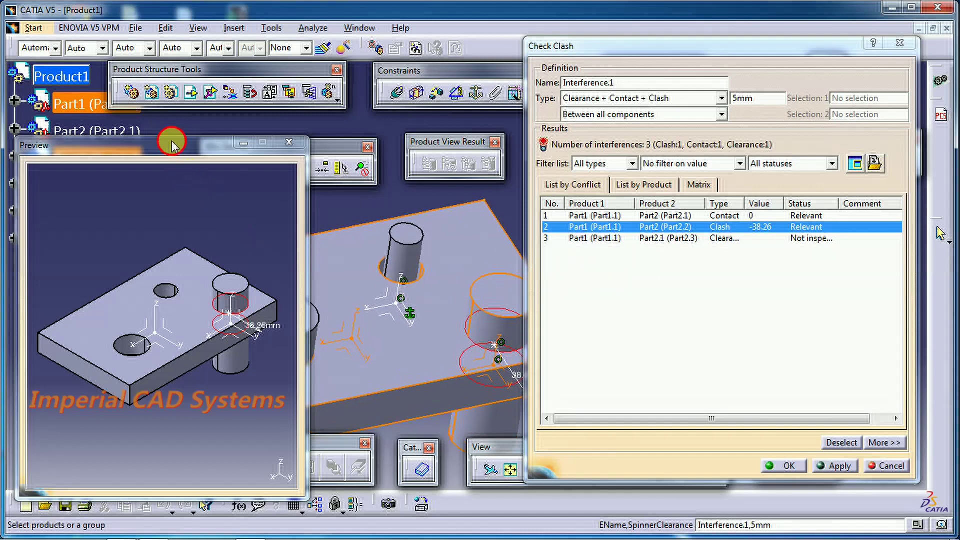
pyautogui.moveTo(172, 144); pyautogui.dragTo(125, 146)
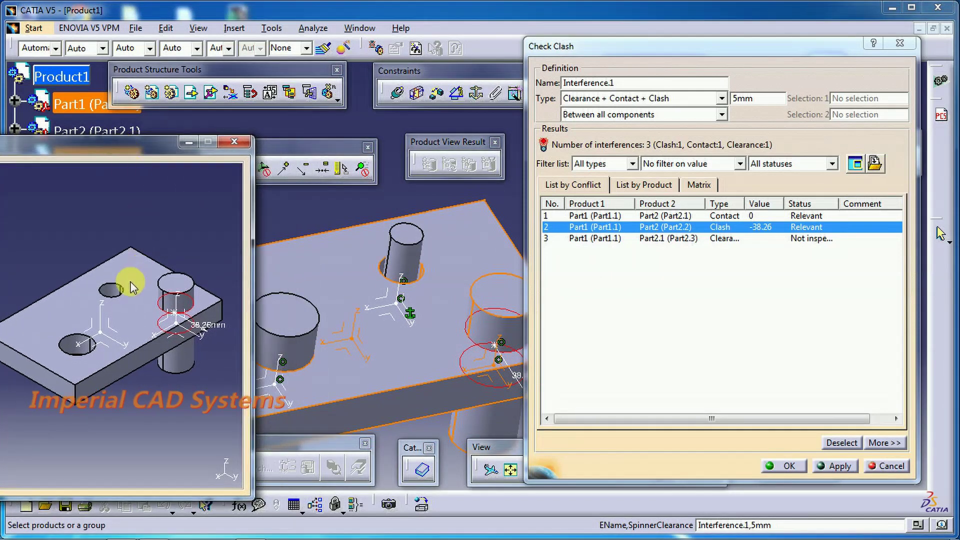
# Step: Examine the 2.31 mm clearance between Part1 and Part2.3
pyautogui.click(631, 239)
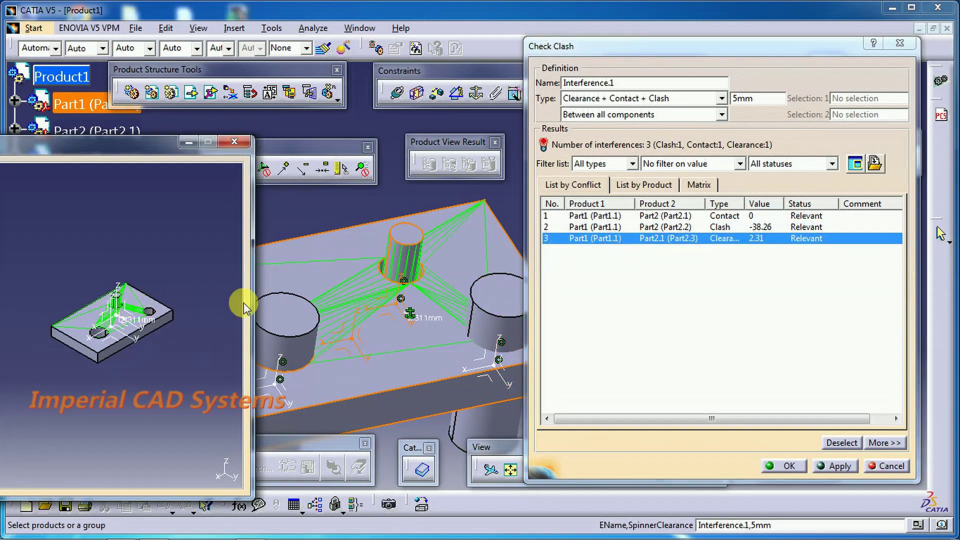
pyautogui.middleClick(388, 308)
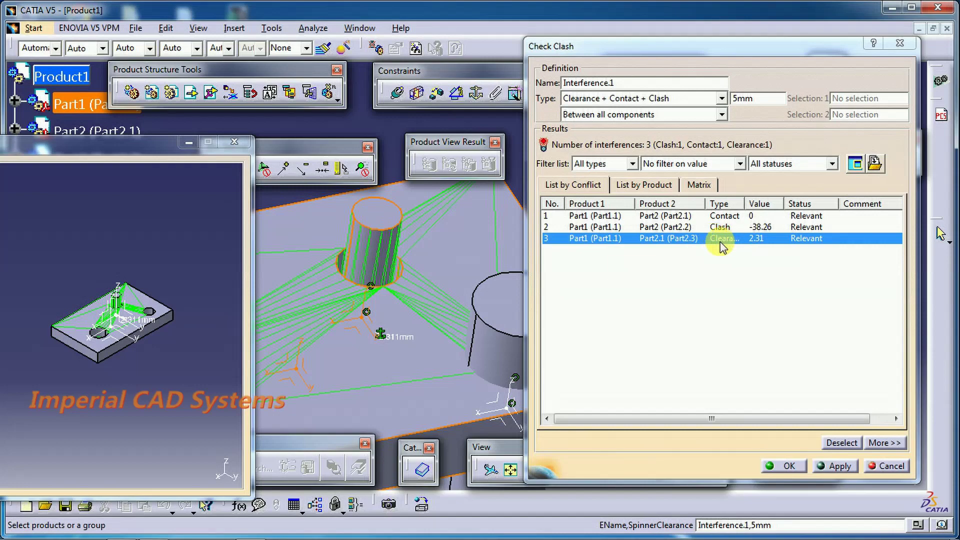
pyautogui.moveTo(355, 268)
pyautogui.mouseDown(button='middle')
pyautogui.moveTo(348, 324)
pyautogui.moveTo(361, 361)
pyautogui.moveTo(430, 284)
pyautogui.mouseUp(button='middle')
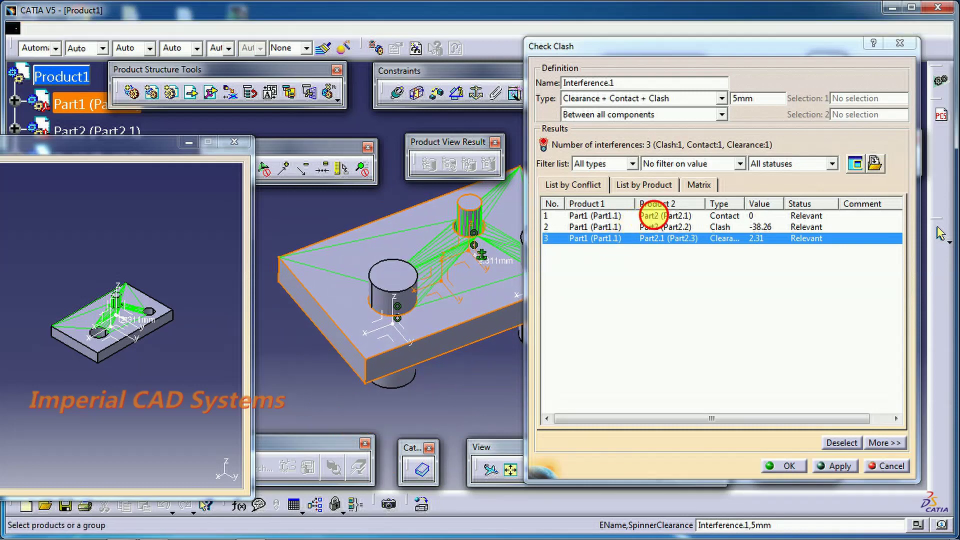
# Step: Examine the zero-gap contact between Part1 and Part2.1 up close
pyautogui.click(648, 216)
pyautogui.moveTo(445, 344); pyautogui.dragTo(465, 316, button='middle')
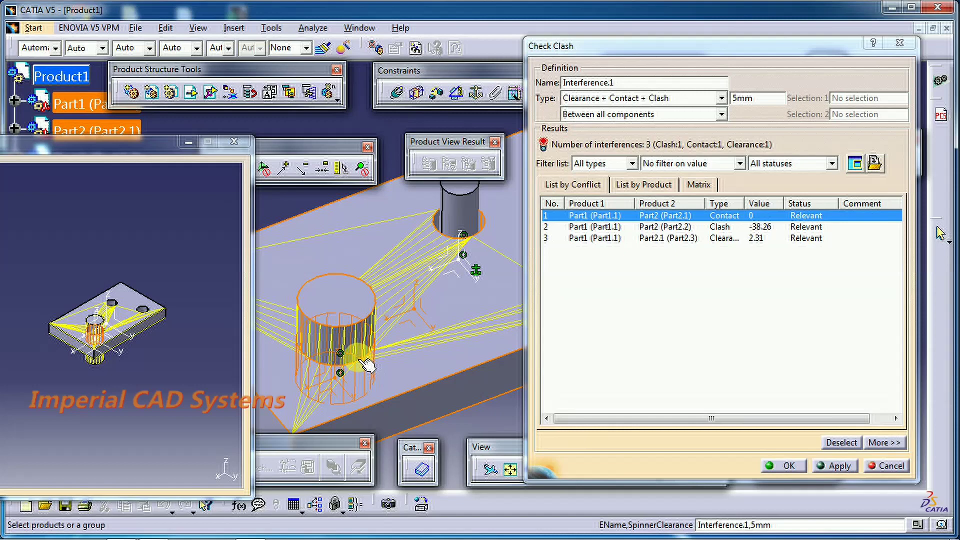
pyautogui.moveTo(366, 364); pyautogui.dragTo(321, 347, button='middle')
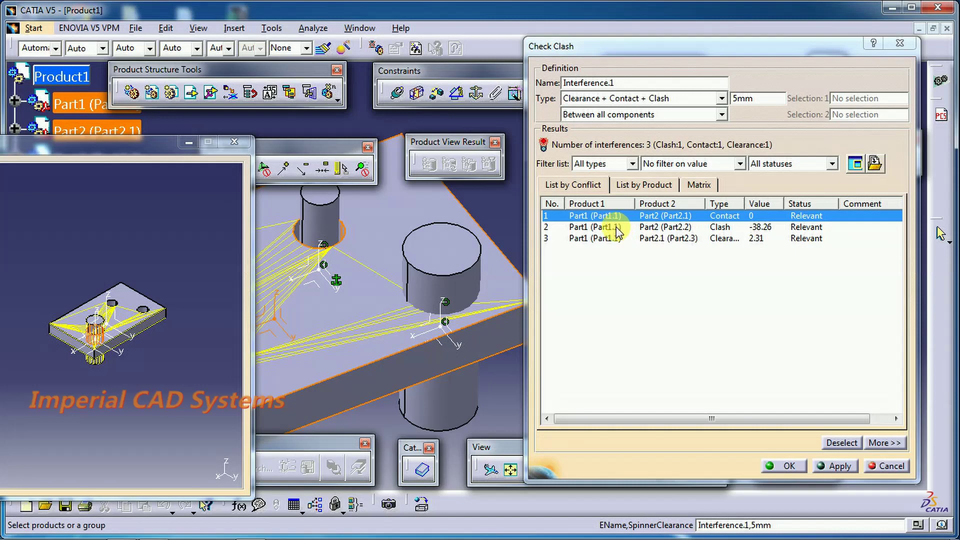
# Step: Recheck the clash and clearance results, then accept the analysis with OK
pyautogui.click(615, 229)
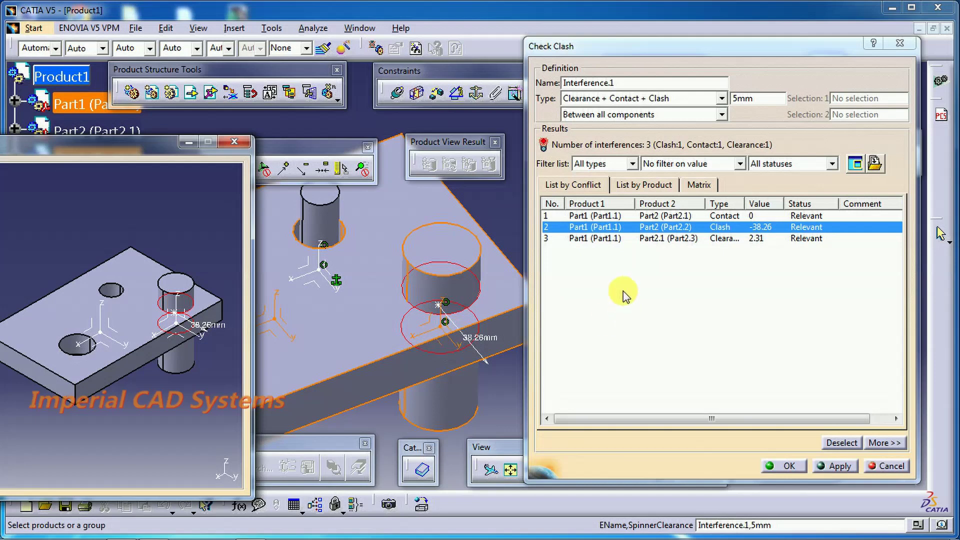
pyautogui.click(613, 238)
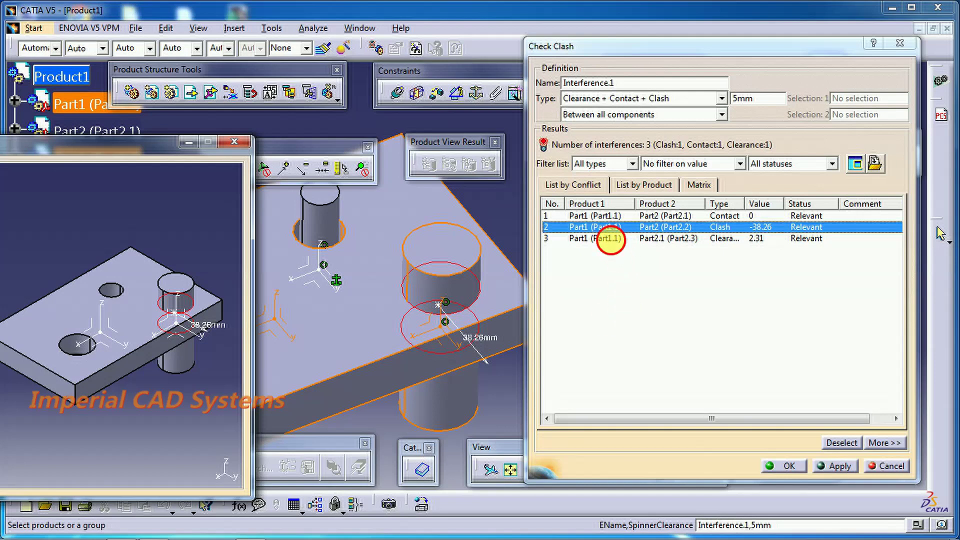
pyautogui.moveTo(375, 345); pyautogui.dragTo(454, 283, button='middle')
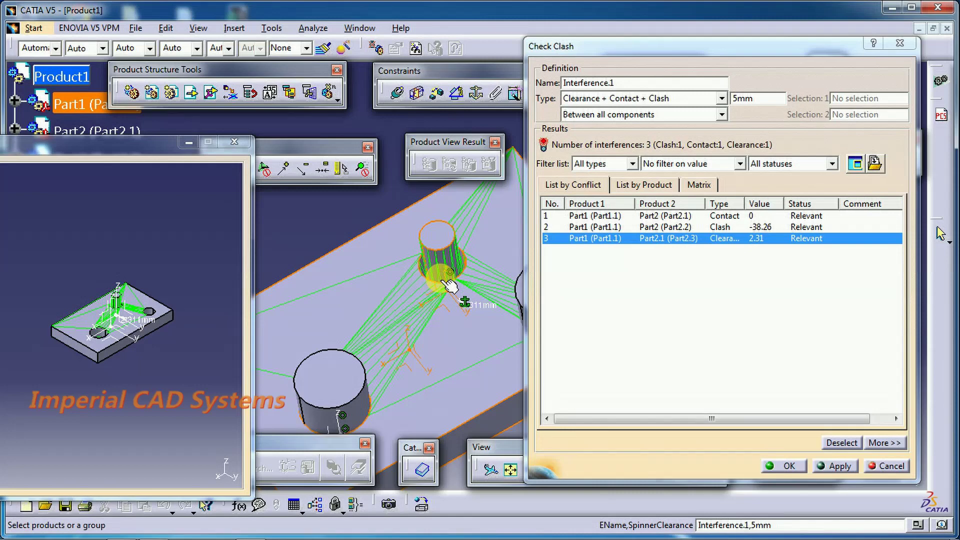
pyautogui.moveTo(453, 315); pyautogui.dragTo(434, 229, button='middle')
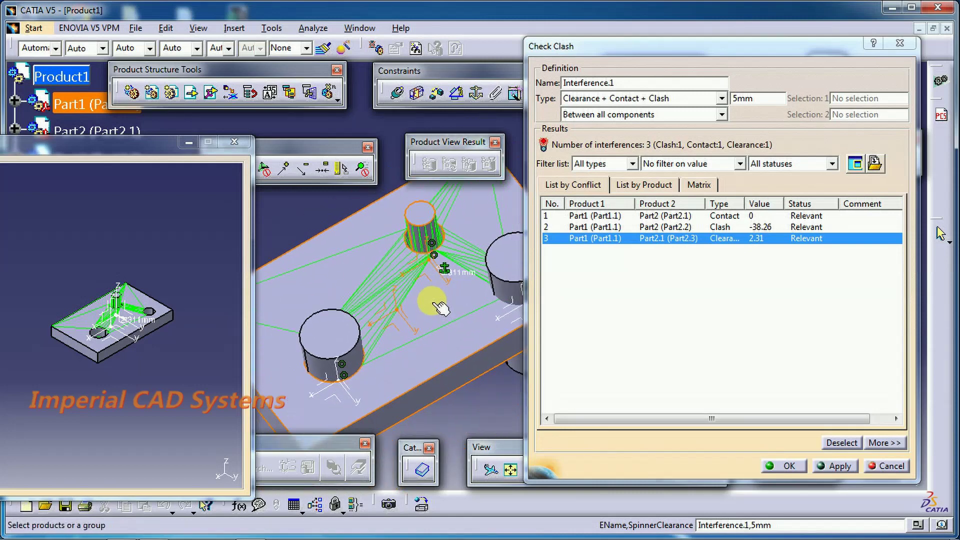
pyautogui.click(777, 469)
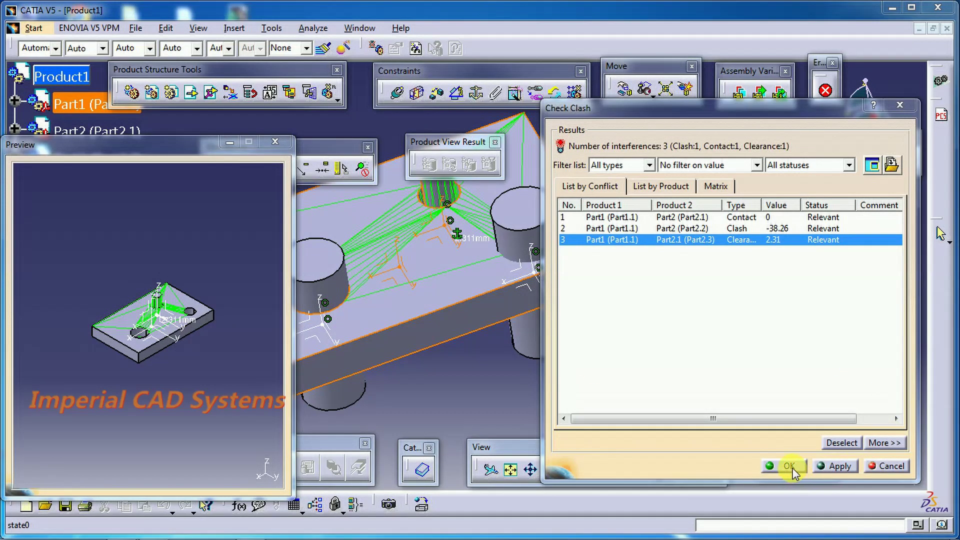
pyautogui.click(789, 466)
# Step: Collapse and re-expand Applications to show Interference.1 and Interference Results.1 saved in the tree
pyautogui.click(650, 389)
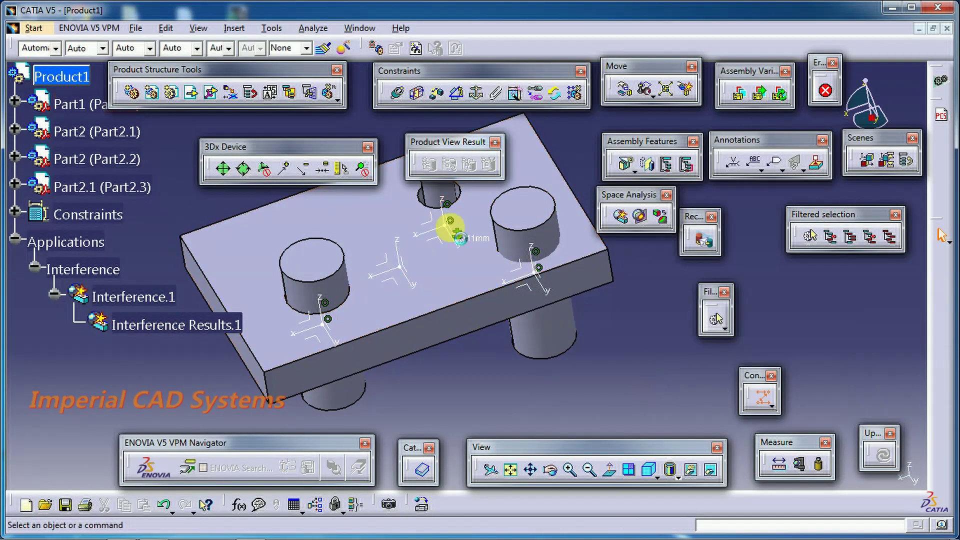
pyautogui.moveTo(467, 292); pyautogui.dragTo(468, 291, button='middle')
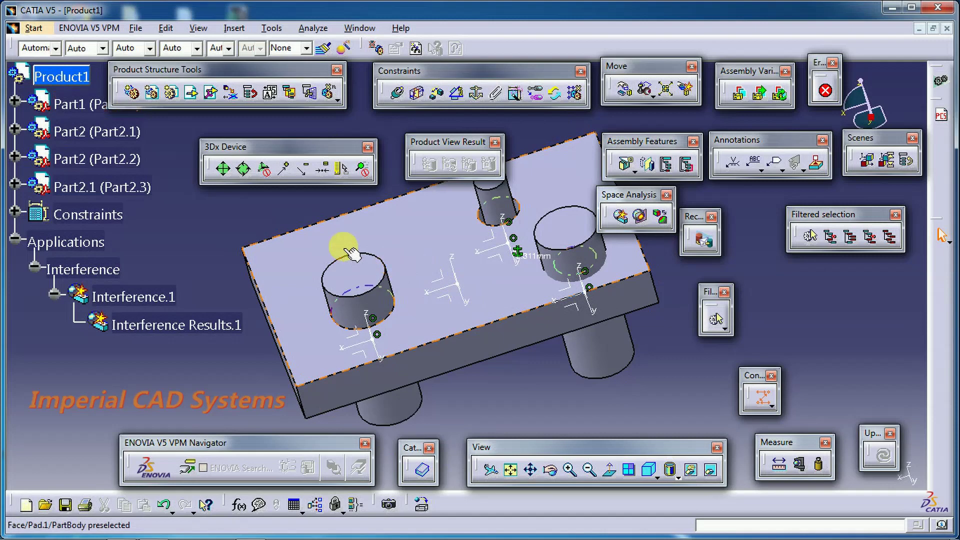
pyautogui.click(16, 242)
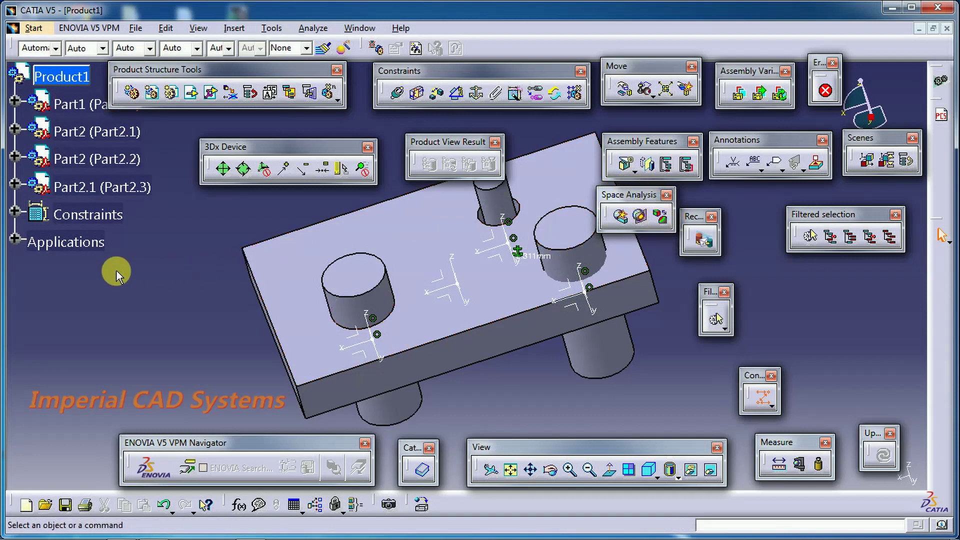
pyautogui.click(16, 240)
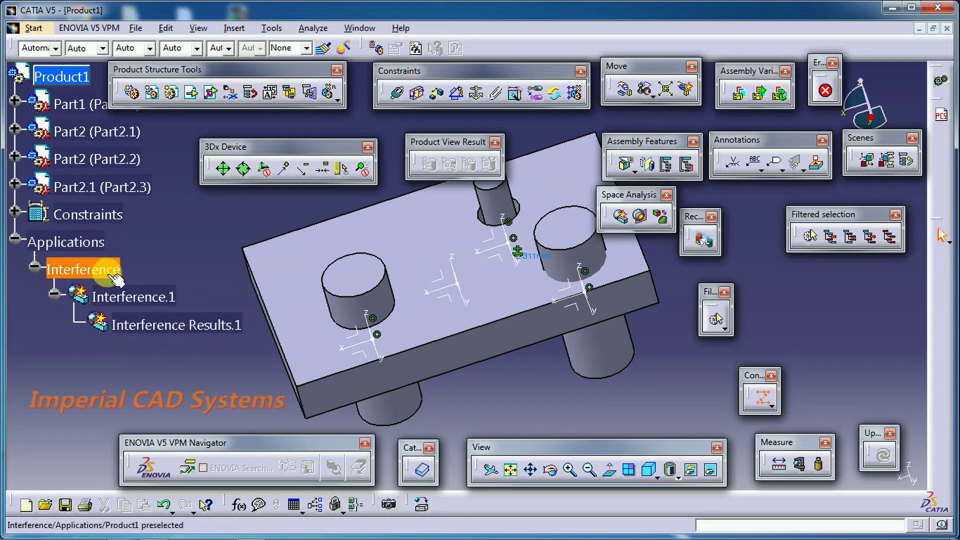
pyautogui.doubleClick(141, 332)
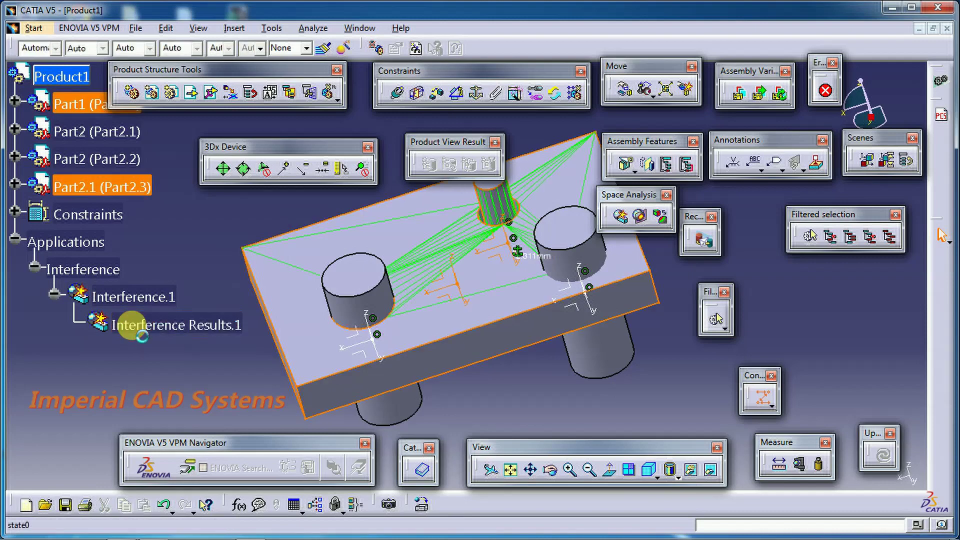
pyautogui.click(622, 228)
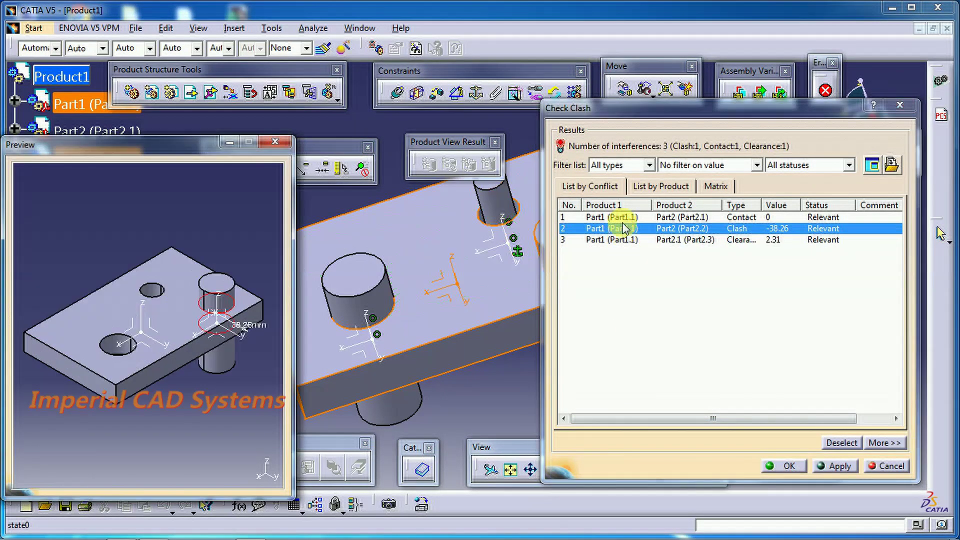
pyautogui.click(621, 228)
pyautogui.click(622, 239)
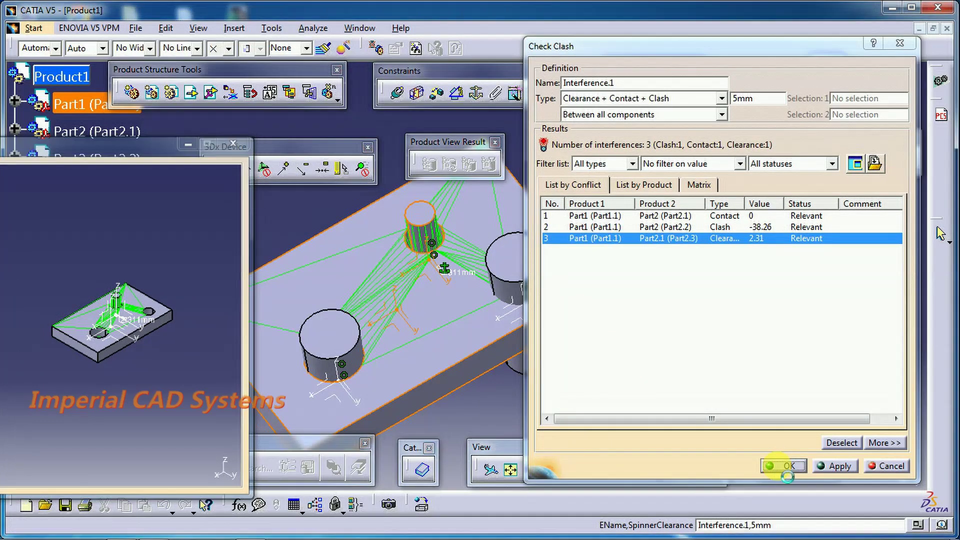
pyautogui.click(780, 467)
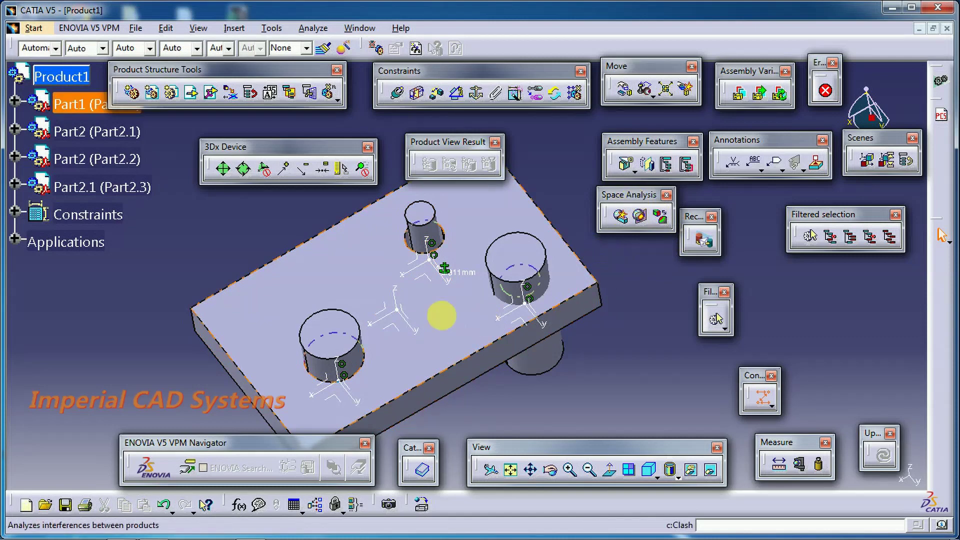
pyautogui.moveTo(439, 315); pyautogui.dragTo(448, 316, button='middle')
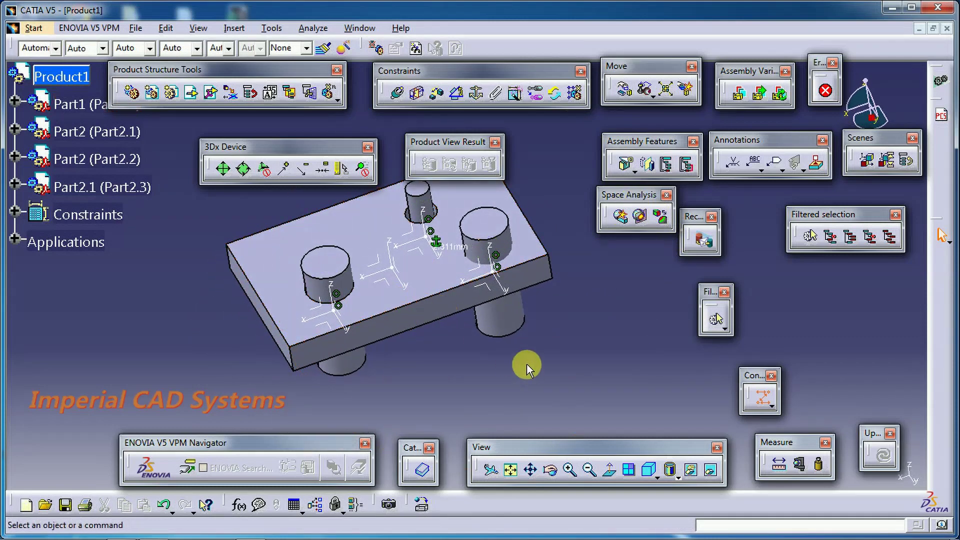
pyautogui.moveTo(428, 358); pyautogui.dragTo(470, 338, button='middle')
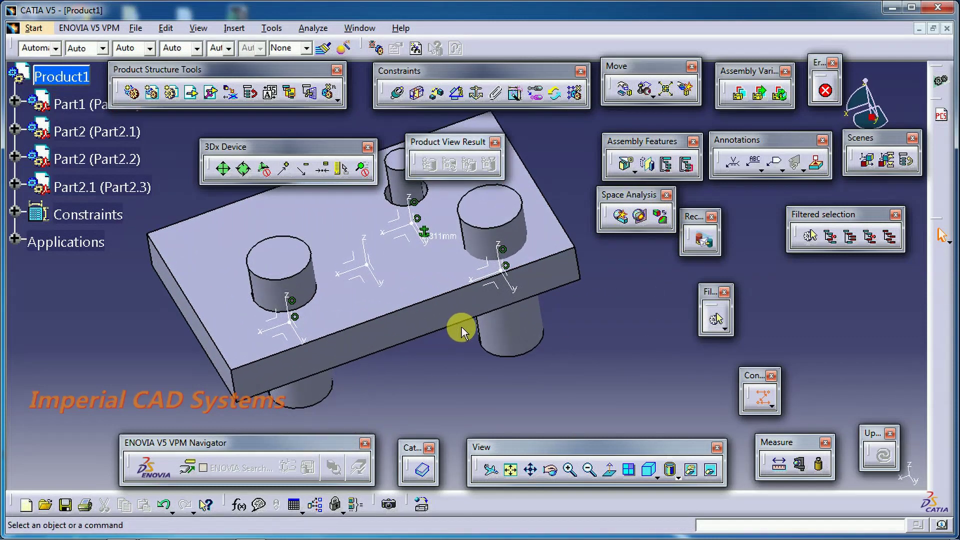